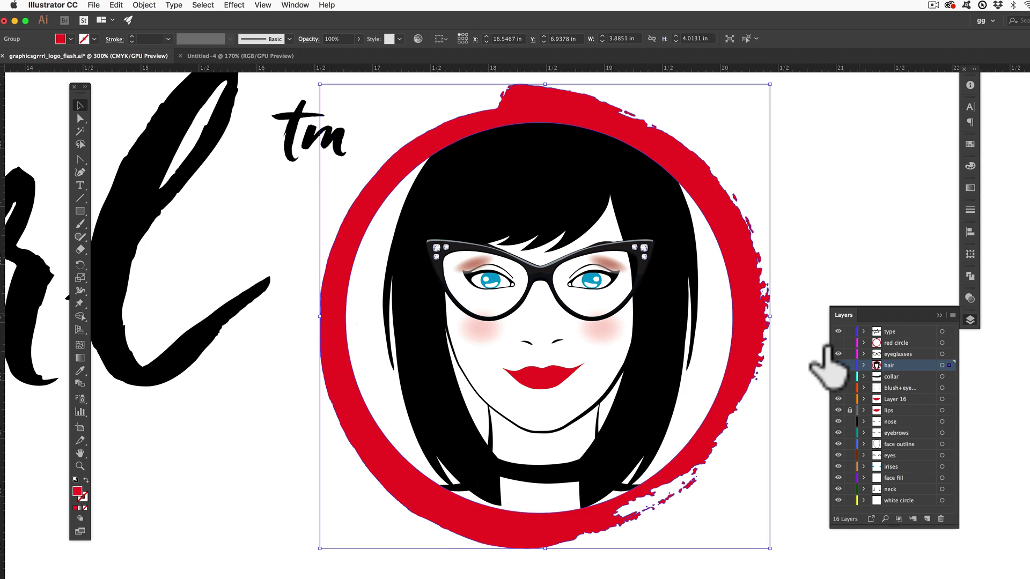
# - Start exporting the logo file with Flash (swf) chosen as the output format
pyautogui.click(838, 365)
pyautogui.click(838, 343)
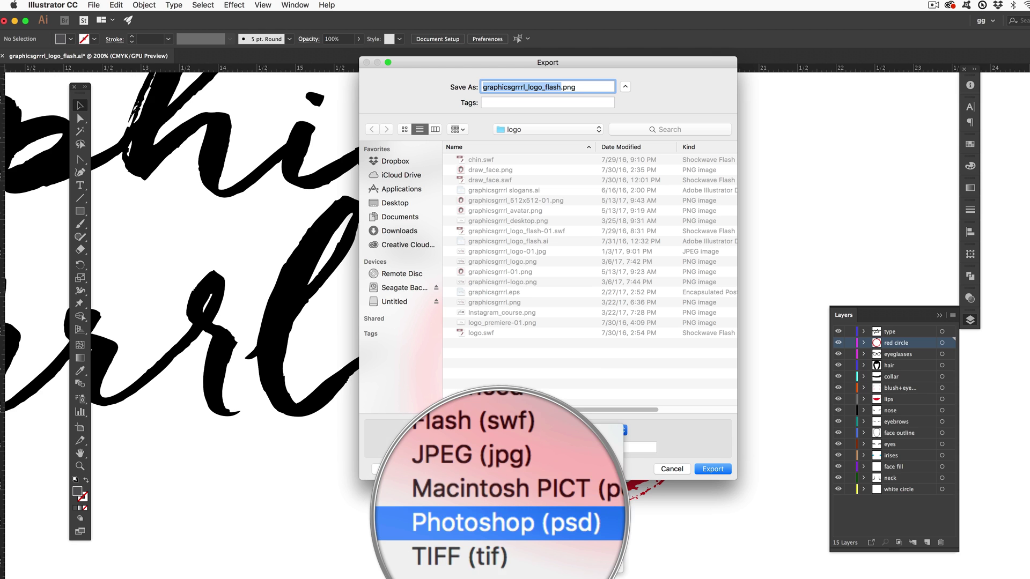
pyautogui.press('Down')
pyautogui.press('Down')
pyautogui.press('Down')
pyautogui.press('Down')
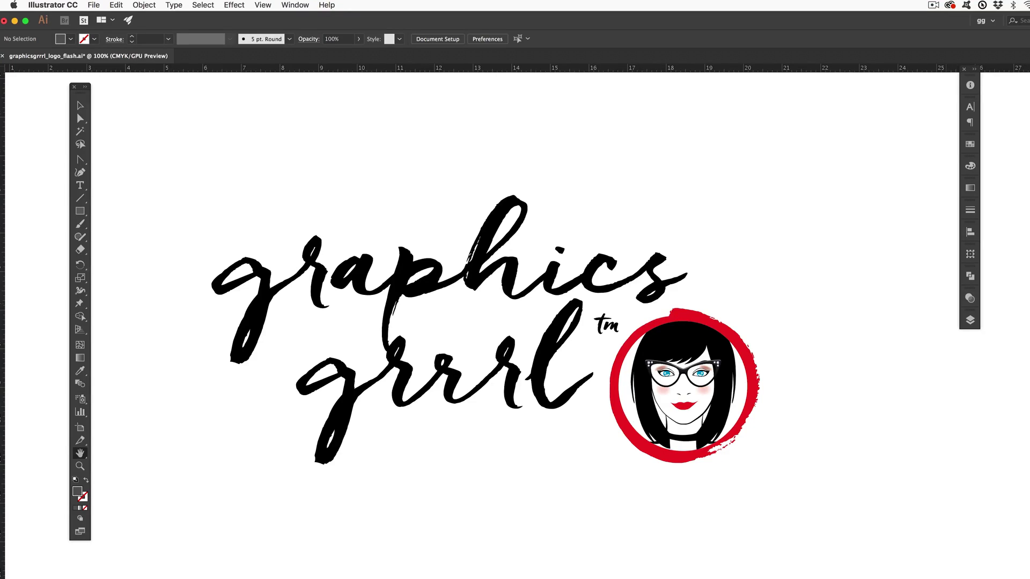
# - Show the Layers panel and lengthen it so every logo layer is listed
pyautogui.click(294, 6)
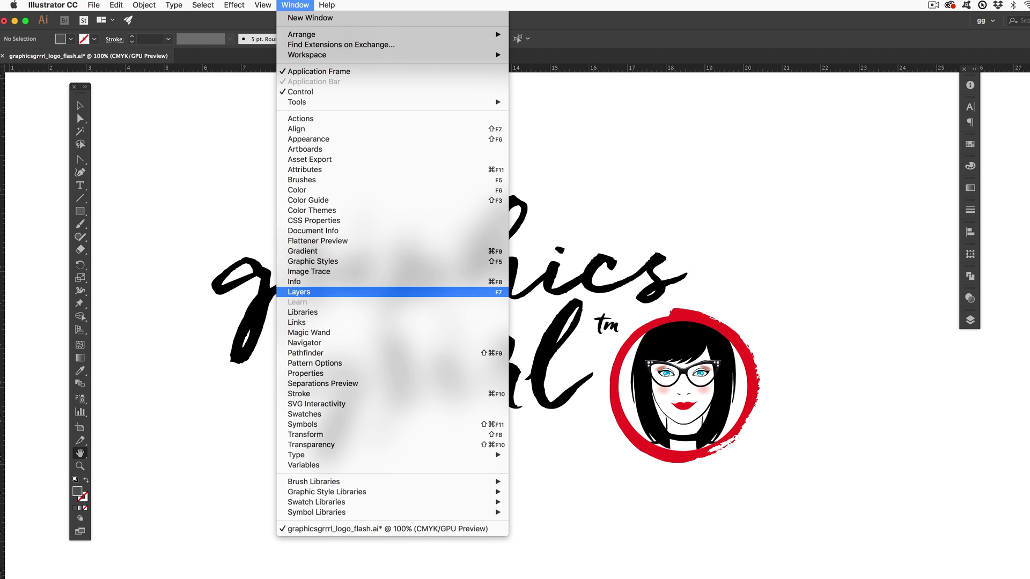
pyautogui.click(303, 292)
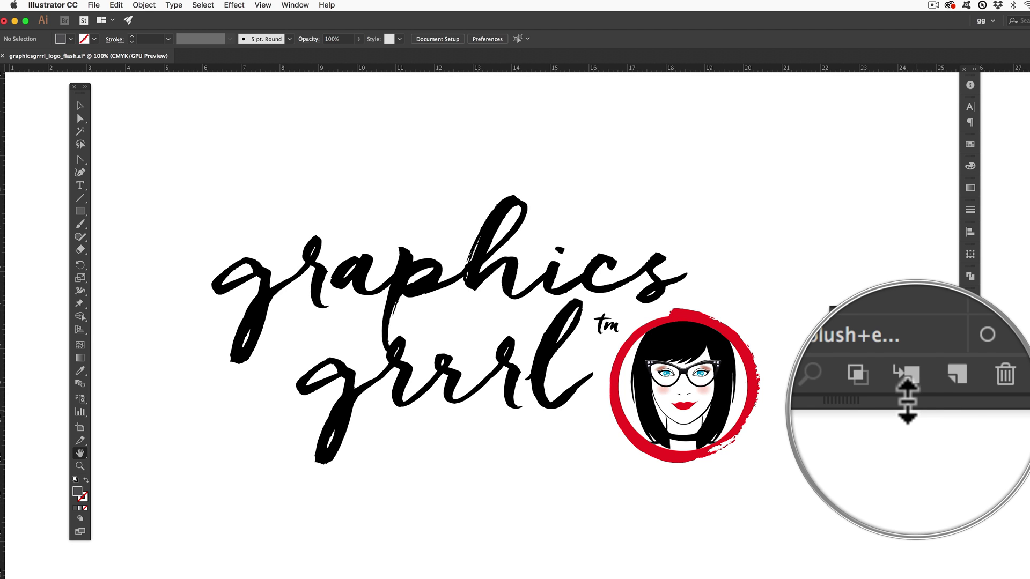
pyautogui.moveTo(907, 400); pyautogui.dragTo(908, 520)
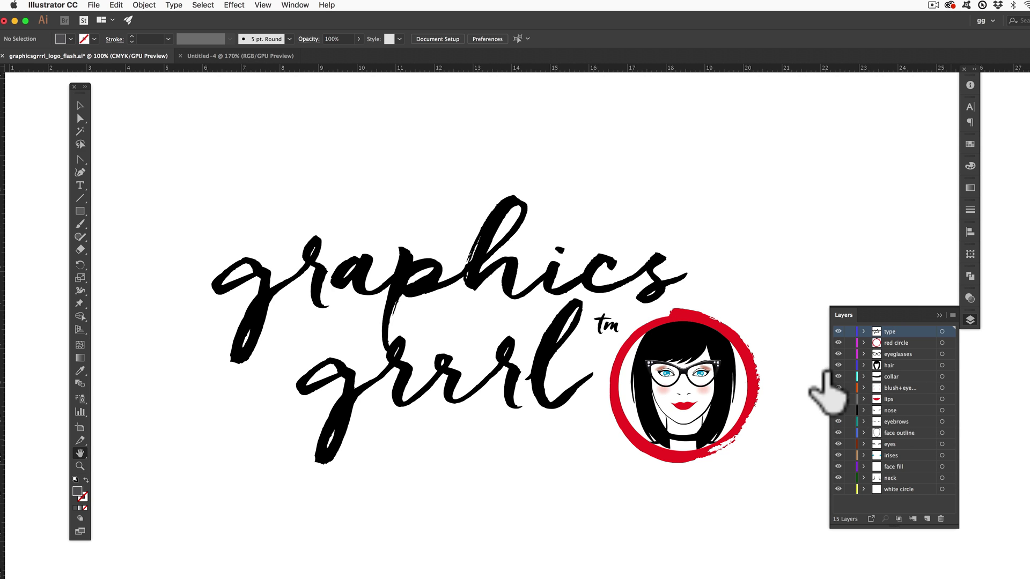
# - Hide the blush, lips, eyebrows and face outline layers, then scroll the layer list
pyautogui.moveTo(838, 388)
pyautogui.mouseDown()
pyautogui.moveTo(838, 433)
pyautogui.moveTo(841, 380)
pyautogui.mouseUp()
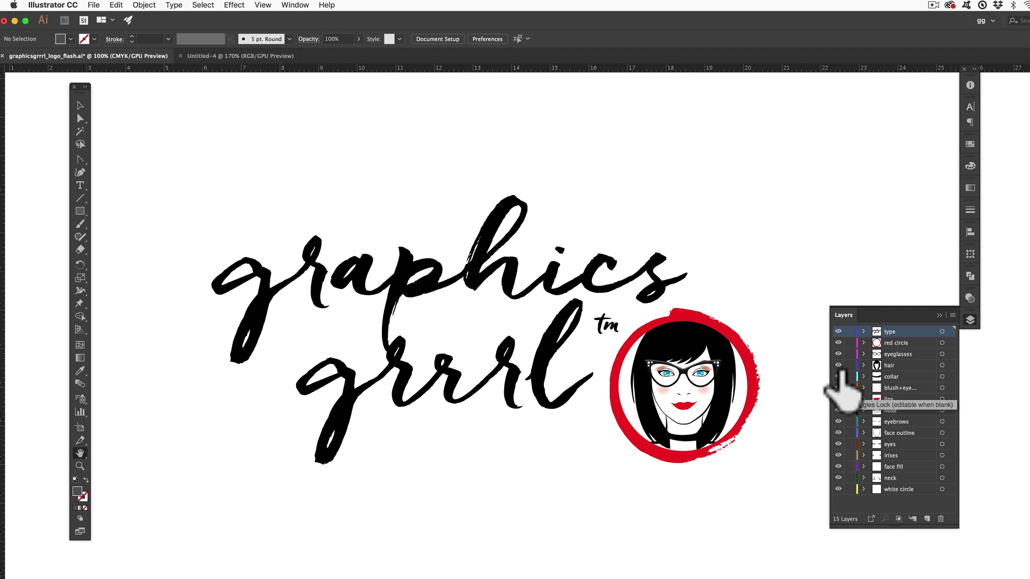
pyautogui.click(845, 386)
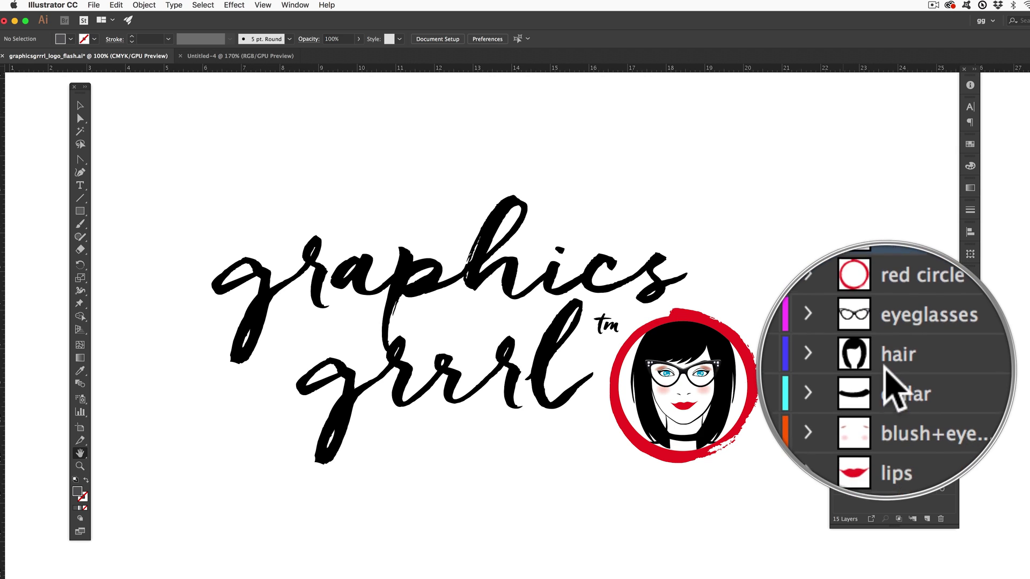
pyautogui.scroll(-3, 885, 375)
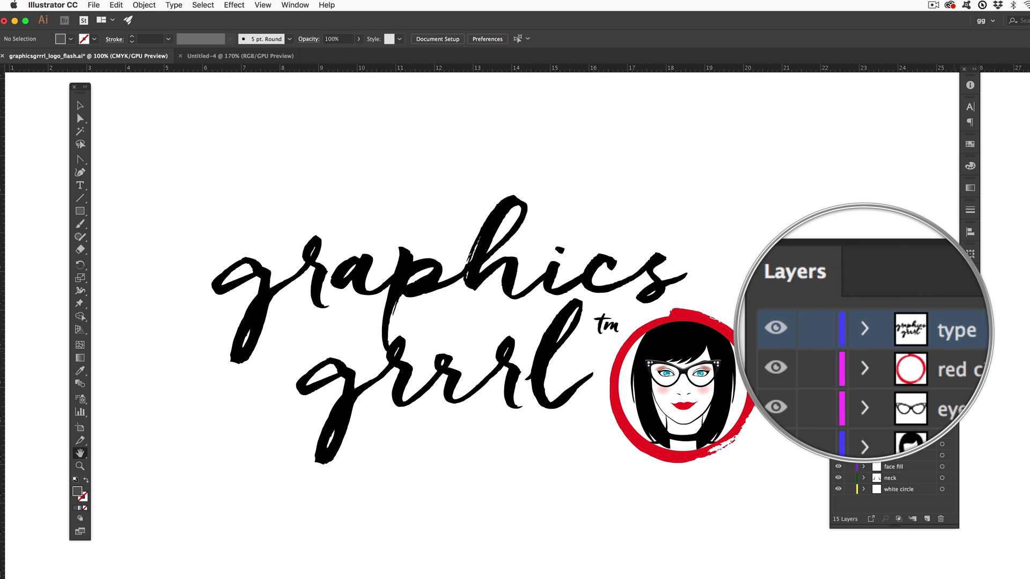
# - Expand the type layer, hide its tm mark, and collapse it again
pyautogui.click(864, 331)
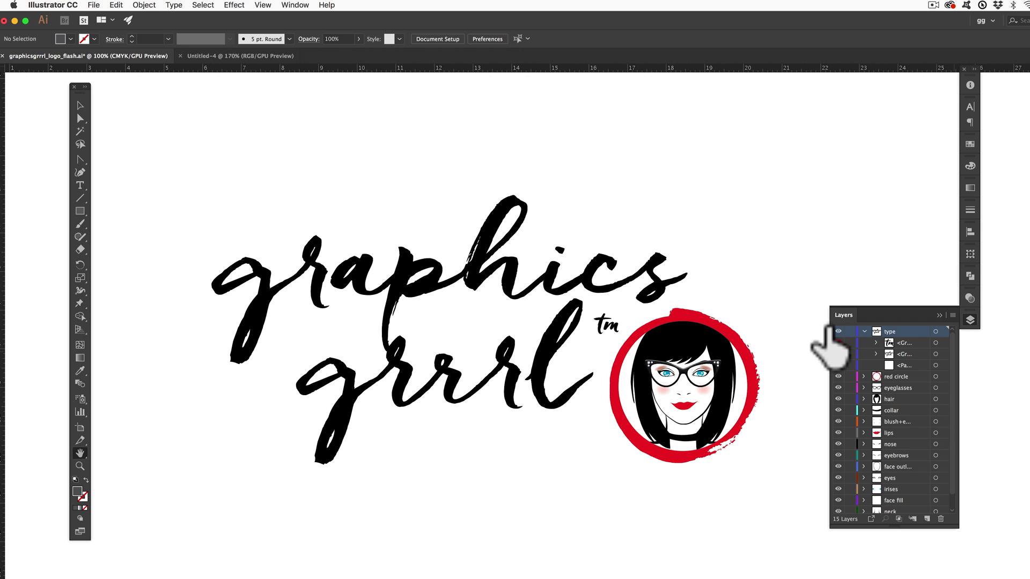
pyautogui.click(838, 343)
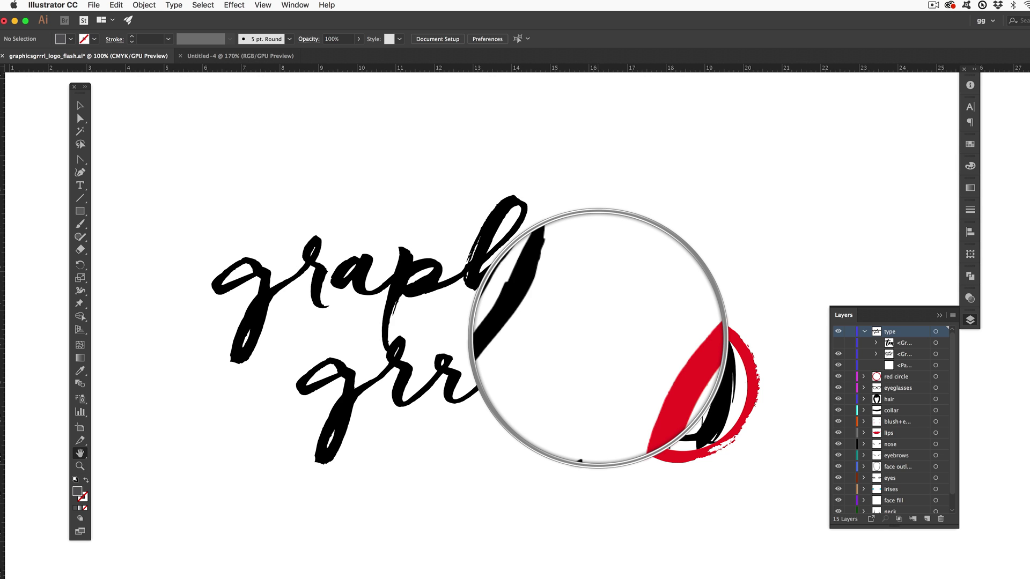
pyautogui.click(864, 332)
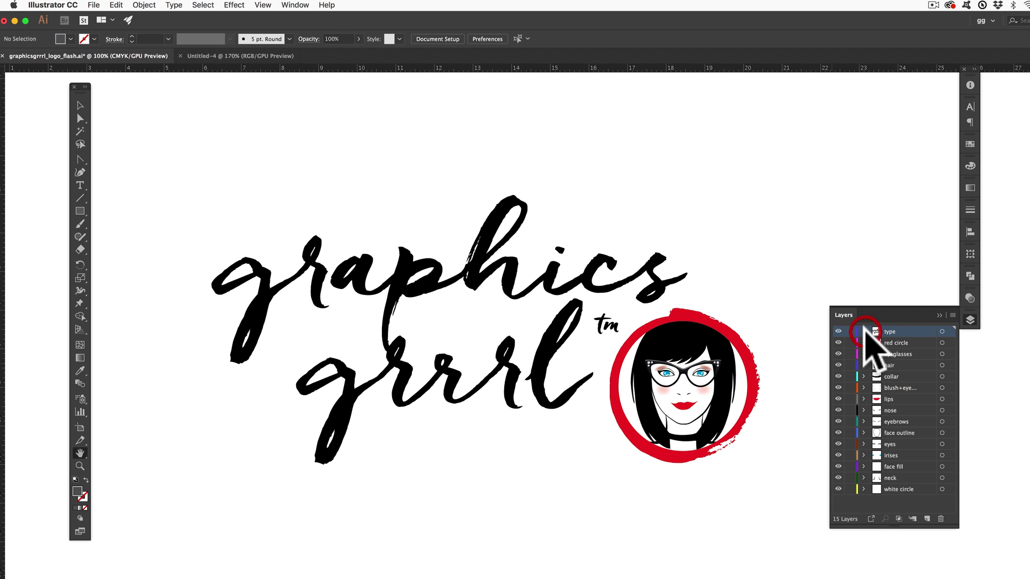
# - Add Layer 16, move it below white circle, and rename it background
pyautogui.click(953, 317)
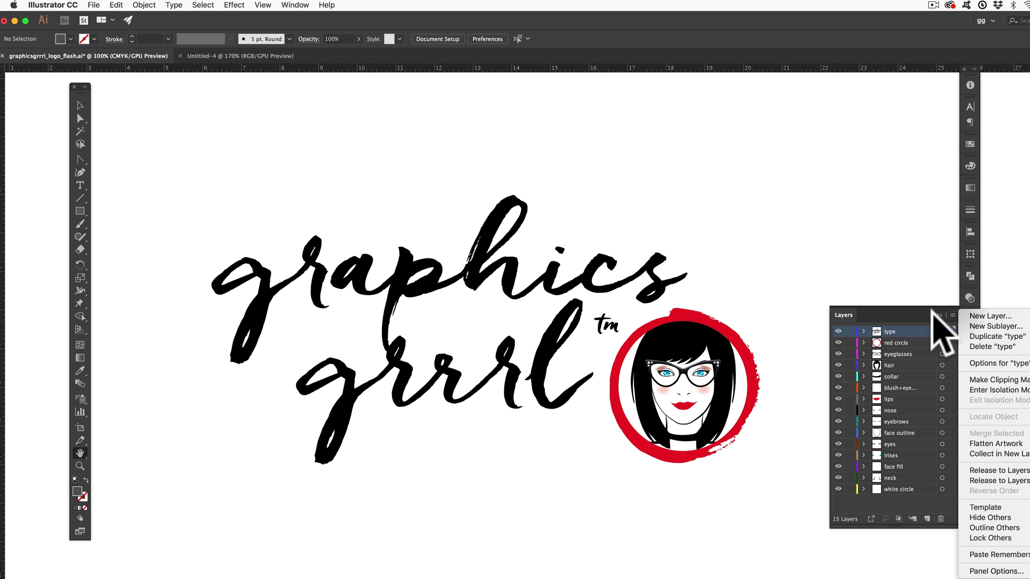
pyautogui.click(924, 322)
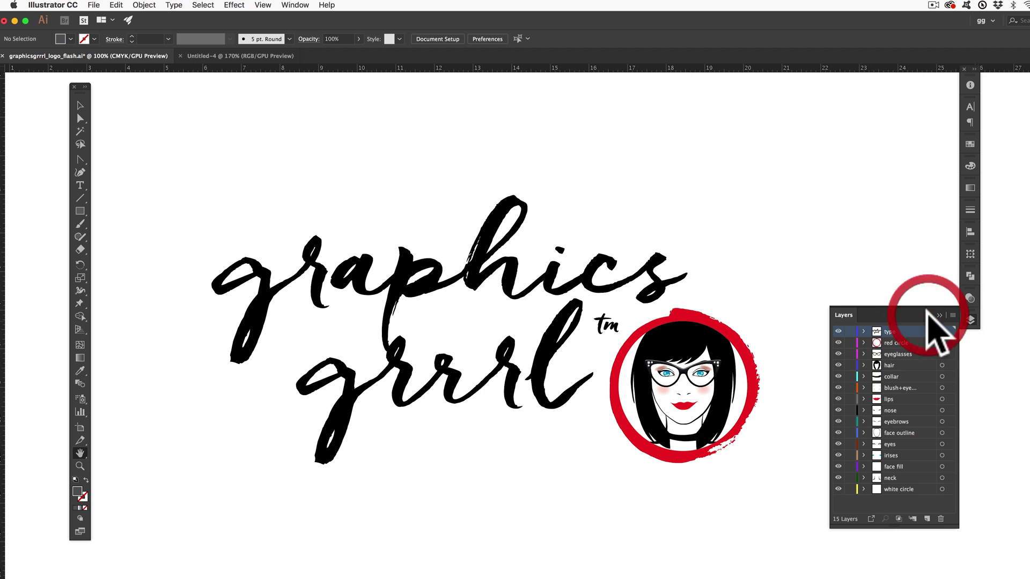
pyautogui.click(927, 519)
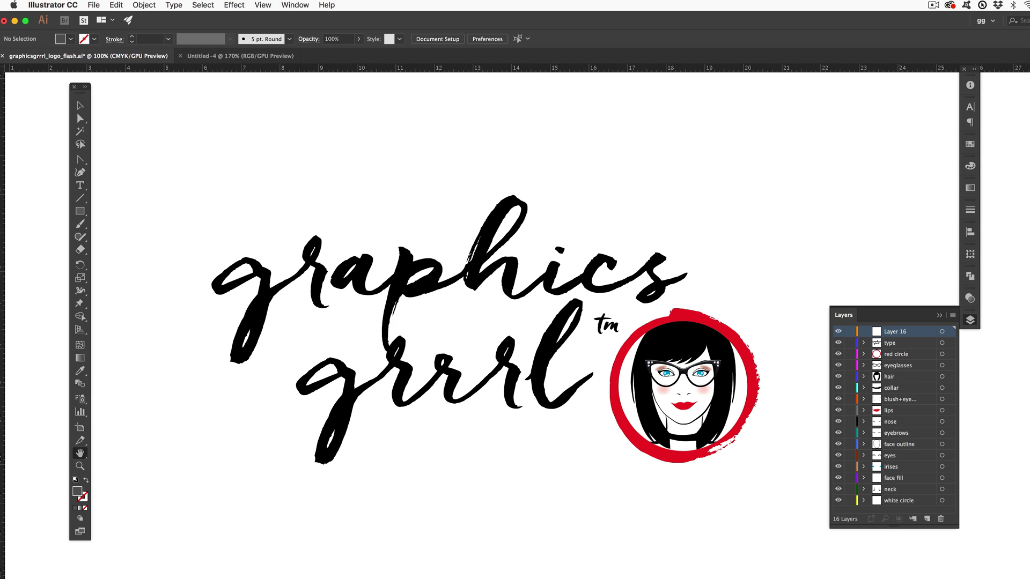
pyautogui.moveTo(895, 332); pyautogui.dragTo(895, 448)
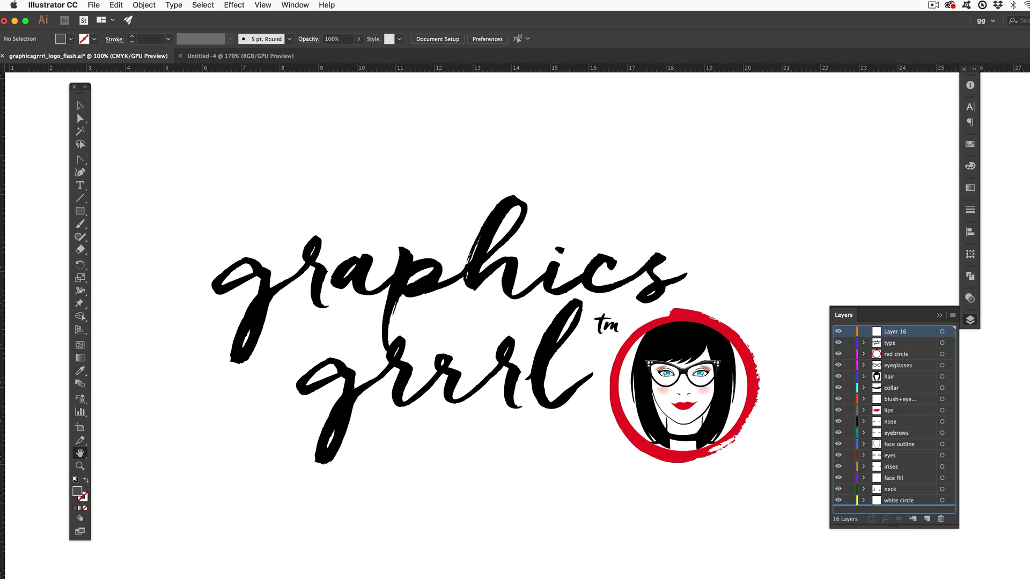
pyautogui.moveTo(894, 331); pyautogui.dragTo(895, 506)
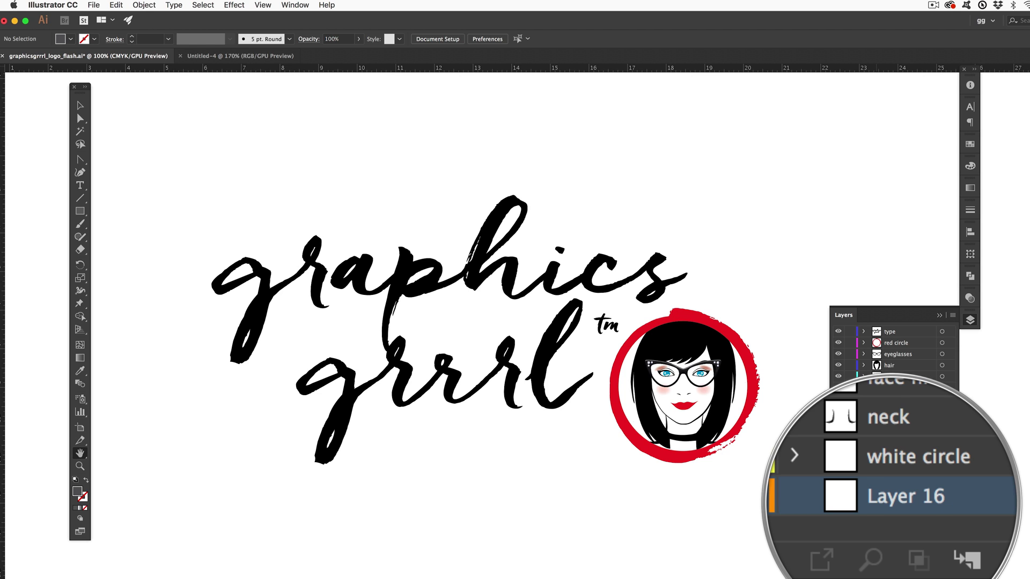
pyautogui.doubleClick(895, 501)
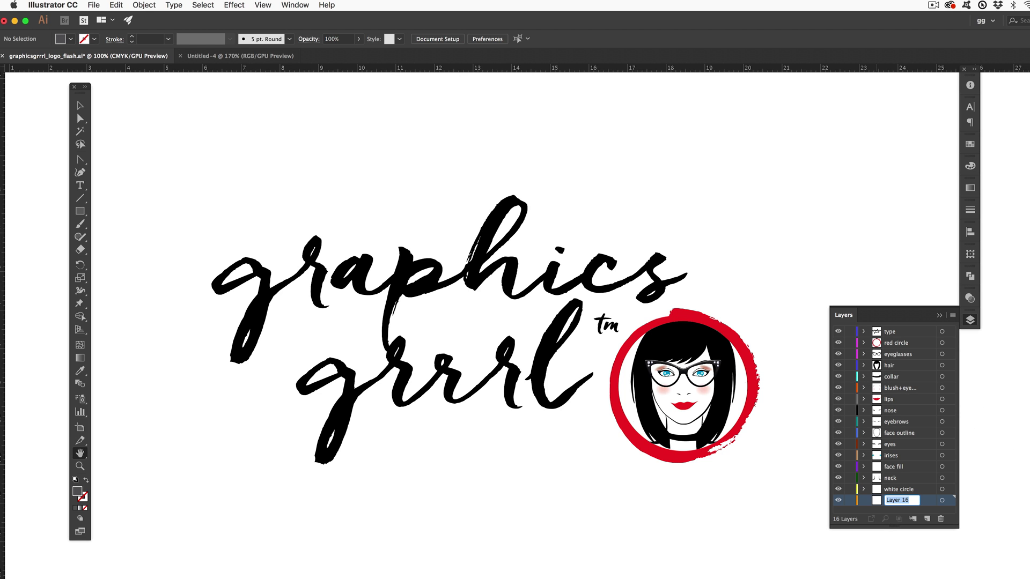
pyautogui.write('ba')
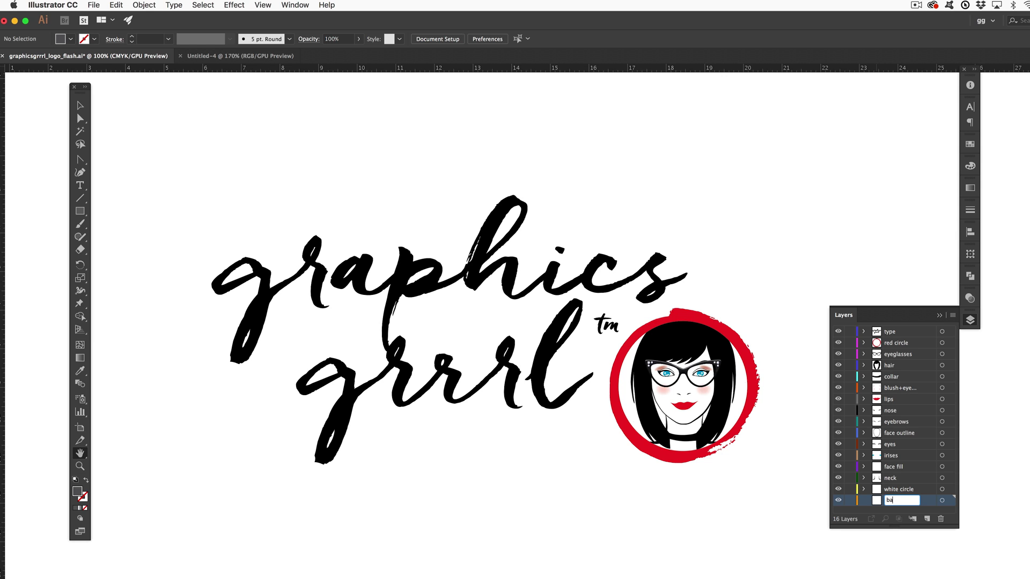
pyautogui.write('ckground')
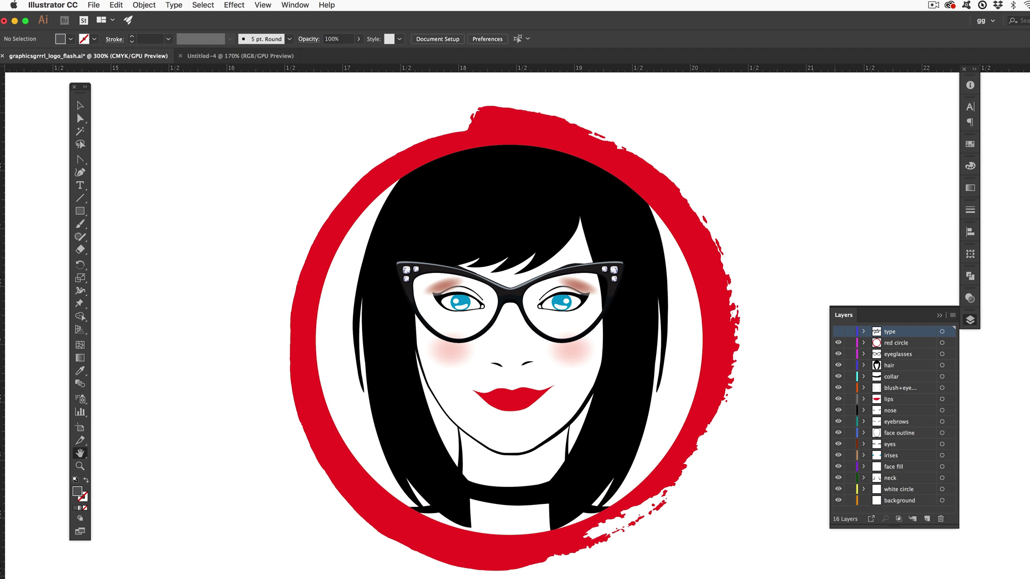
pyautogui.click(838, 343)
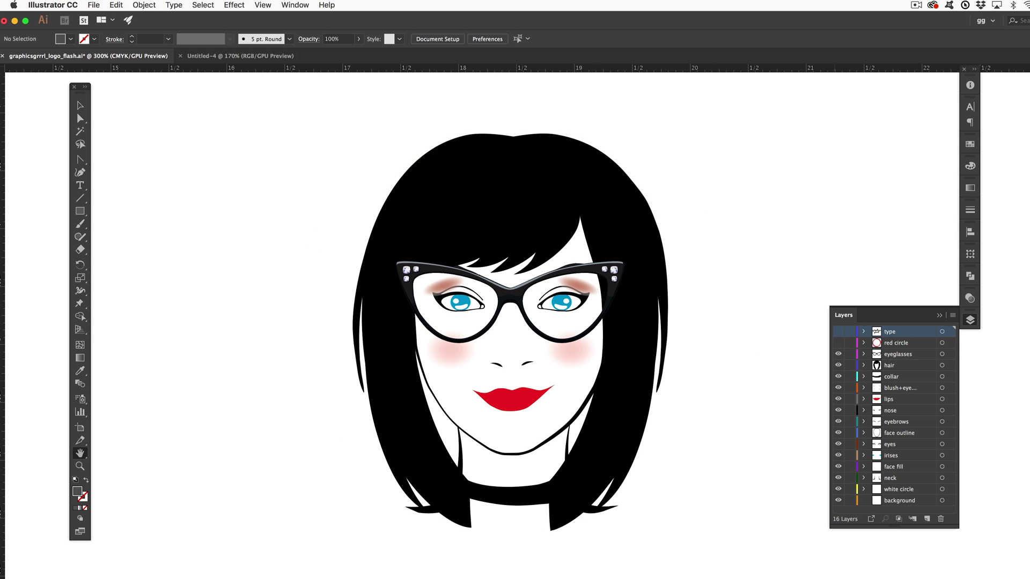
pyautogui.click(838, 354)
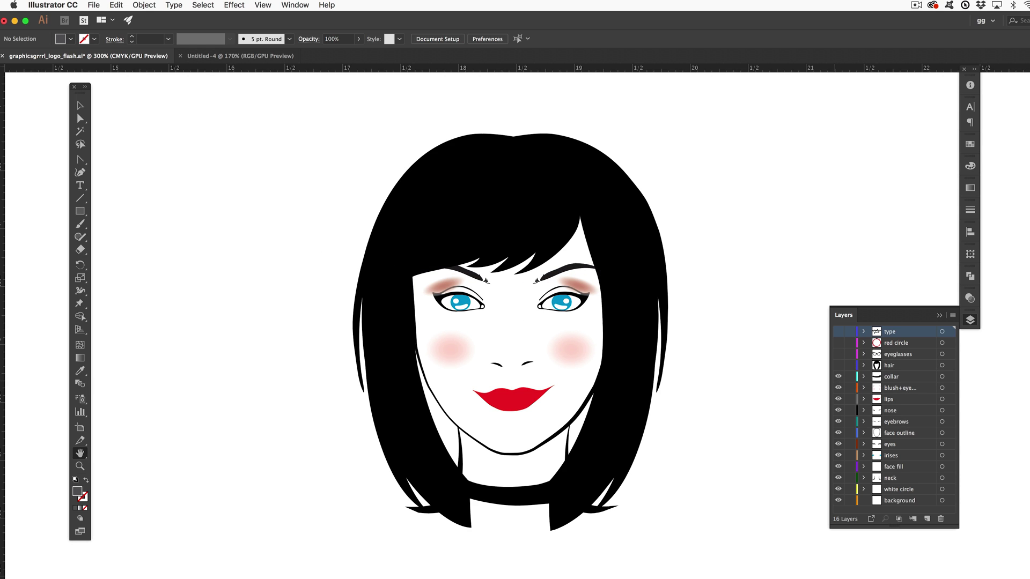
pyautogui.click(838, 366)
pyautogui.click(838, 376)
pyautogui.click(838, 388)
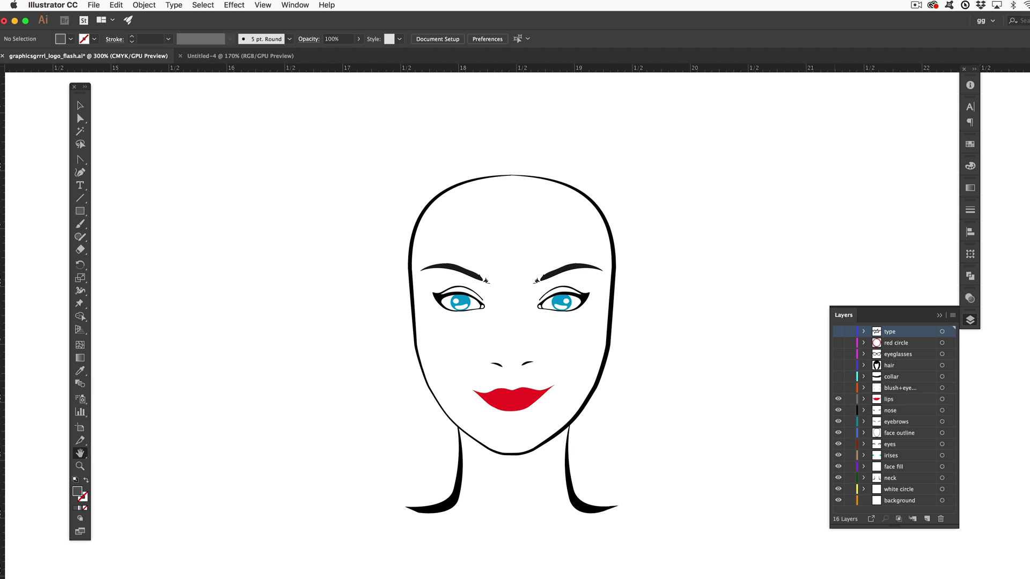
pyautogui.click(838, 400)
pyautogui.click(838, 410)
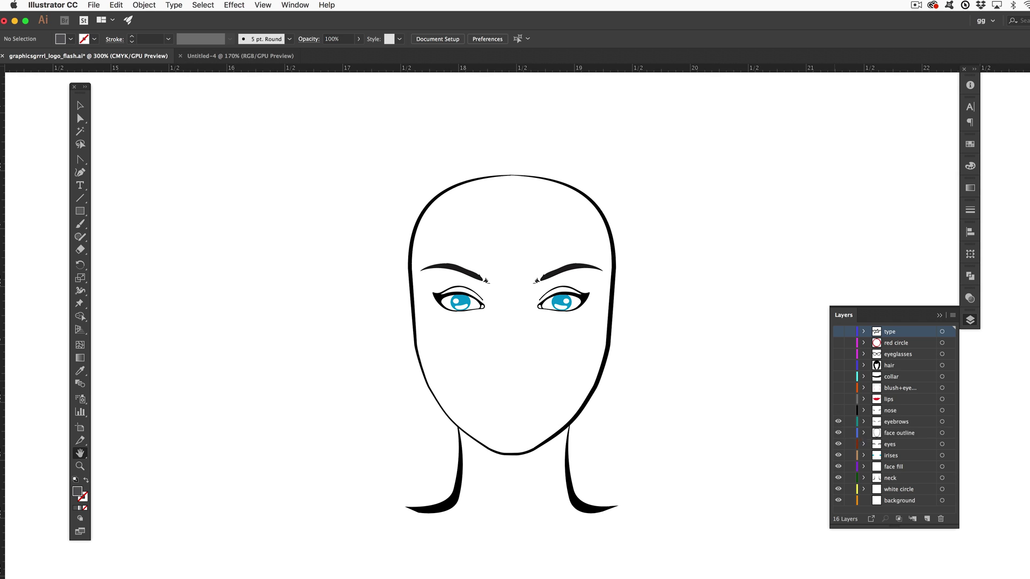
pyautogui.click(838, 422)
pyautogui.click(838, 433)
pyautogui.moveTo(838, 445); pyautogui.dragTo(838, 478)
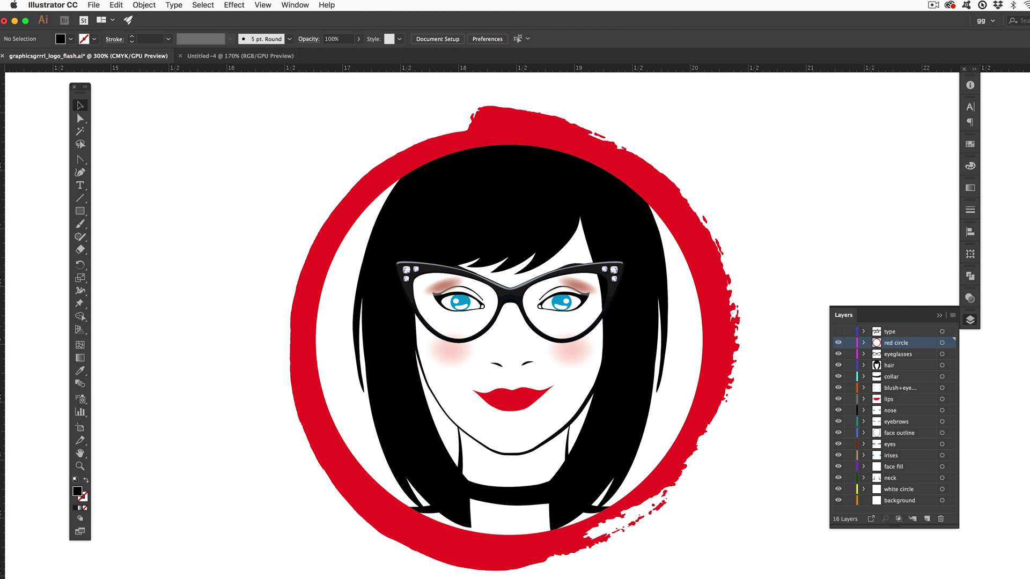
pyautogui.click(838, 343)
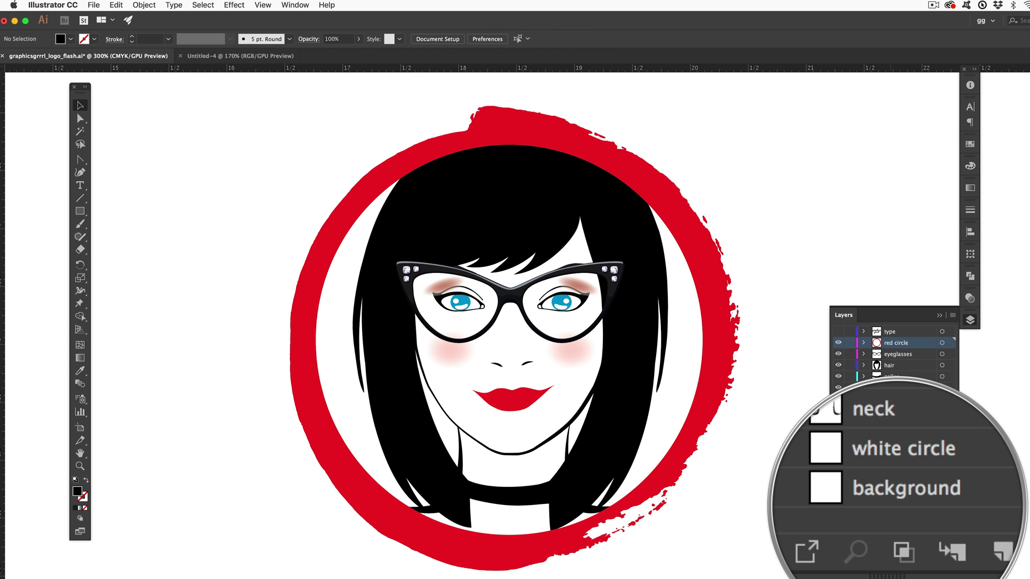
pyautogui.click(900, 501)
# - Draw a rectangle covering the whole logo artwork
pyautogui.press('m')
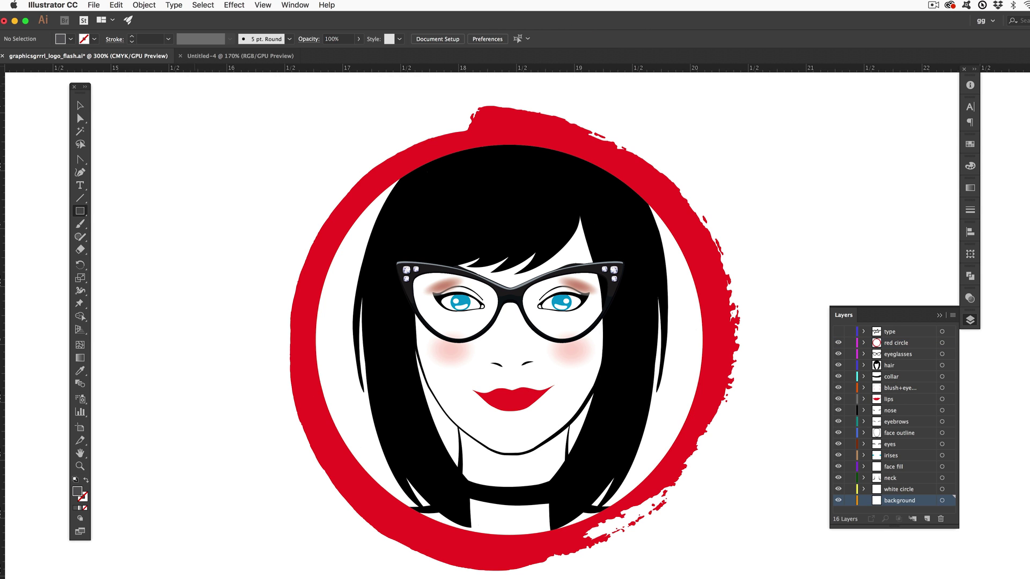
pyautogui.moveTo(185, 81)
pyautogui.mouseDown()
pyautogui.moveTo(714, 136)
pyautogui.moveTo(813, 414)
pyautogui.moveTo(817, 521)
pyautogui.mouseUp()
pyautogui.moveTo(501, 259); pyautogui.dragTo(492, 334)
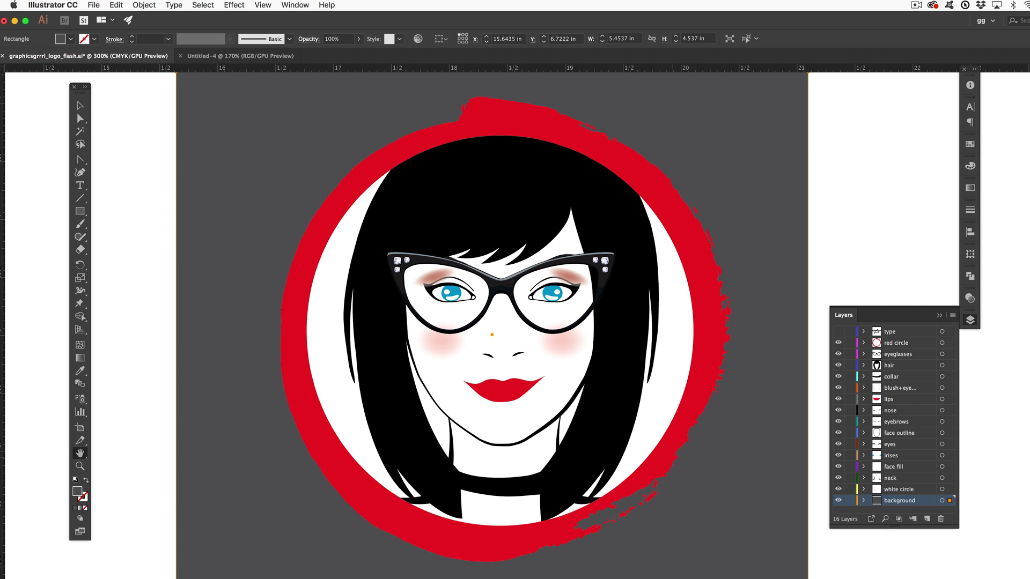
# - Select, then deselect the background rectangle and lock the background layer
pyautogui.press('v')
pyautogui.press('super+shift+a')
pyautogui.press('super+z')
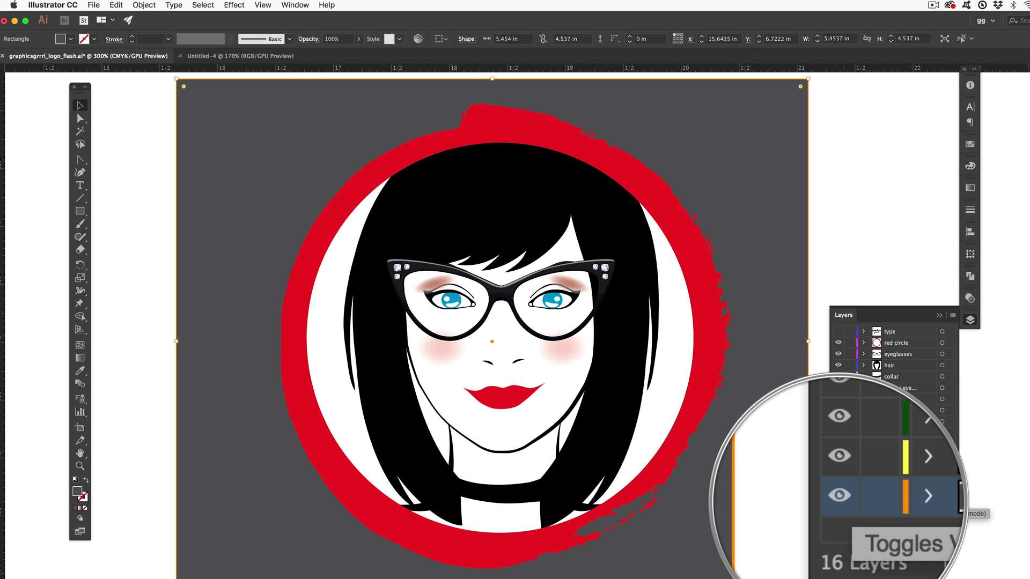
pyautogui.press('super+shift+a')
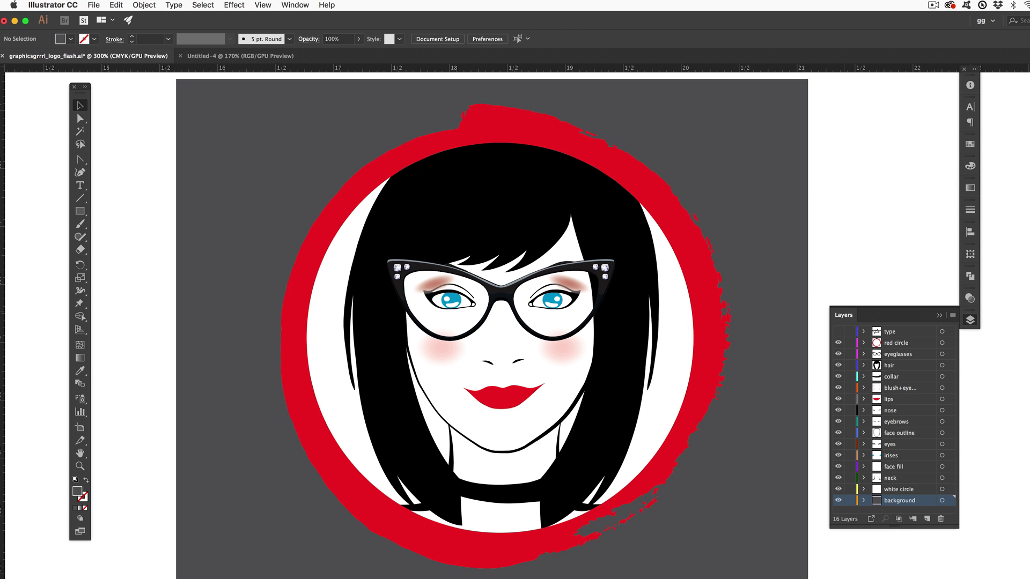
pyautogui.click(850, 501)
pyautogui.click(838, 343)
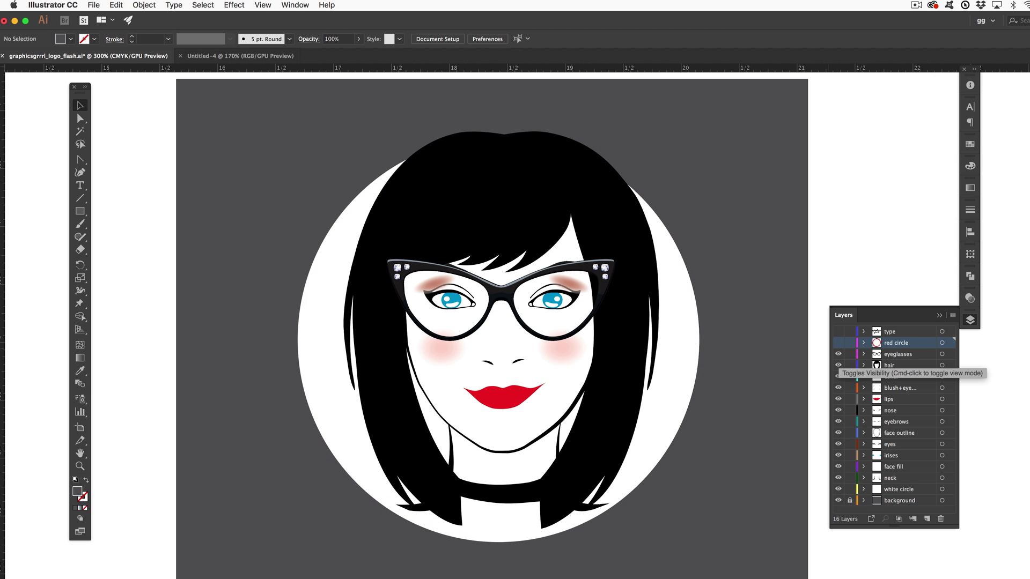
pyautogui.click(838, 354)
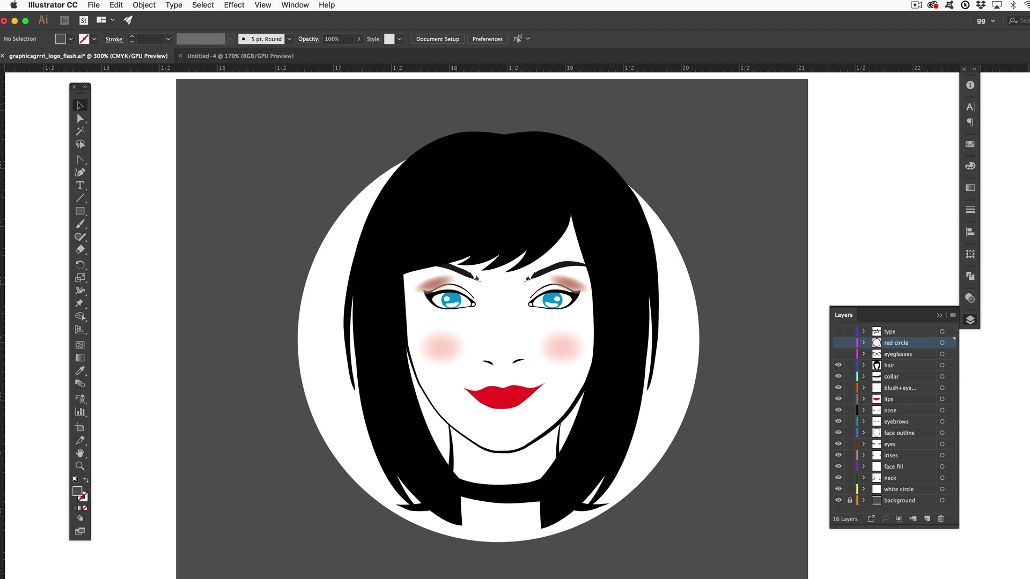
pyautogui.click(838, 365)
pyautogui.click(838, 377)
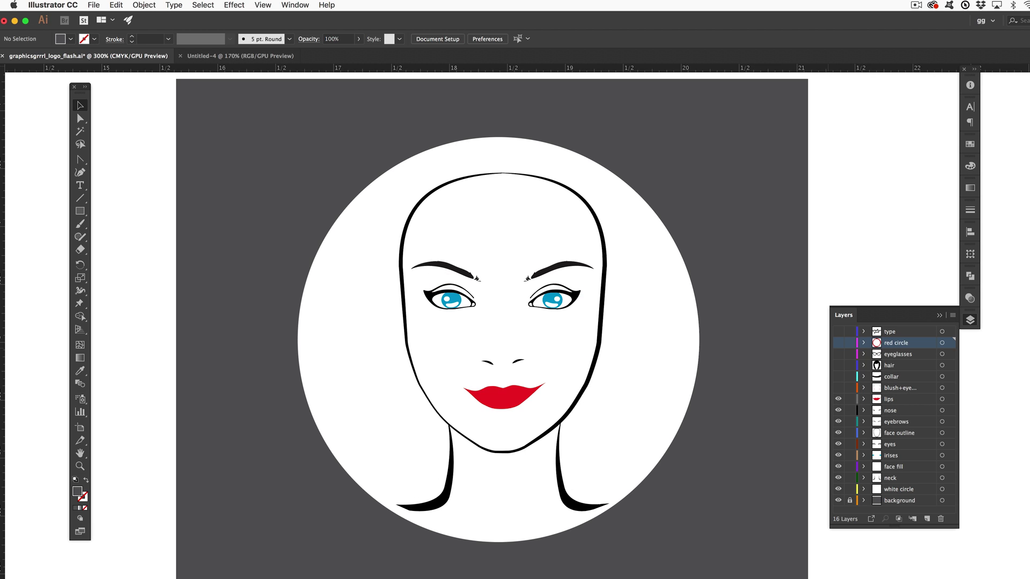
pyautogui.click(838, 400)
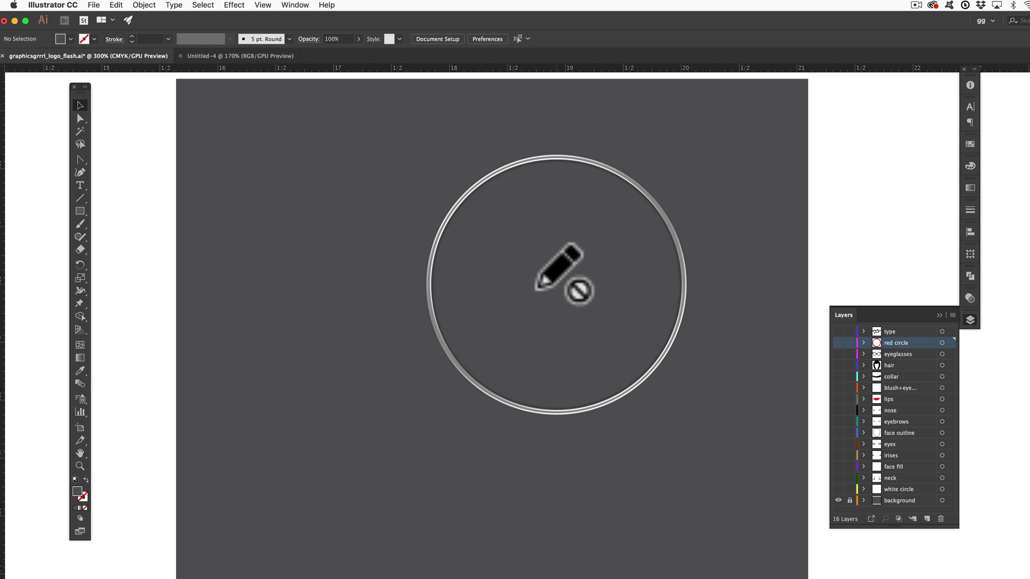
pyautogui.moveTo(838, 490); pyautogui.dragTo(838, 344)
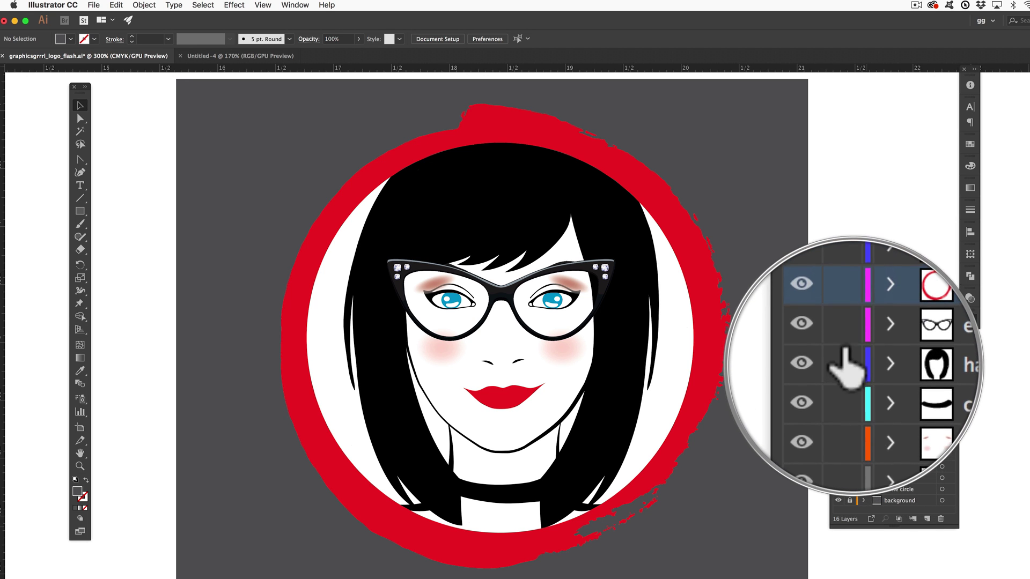
# - Enable smart guides with Cmd+U and select the lips layer
pyautogui.press('super+u')
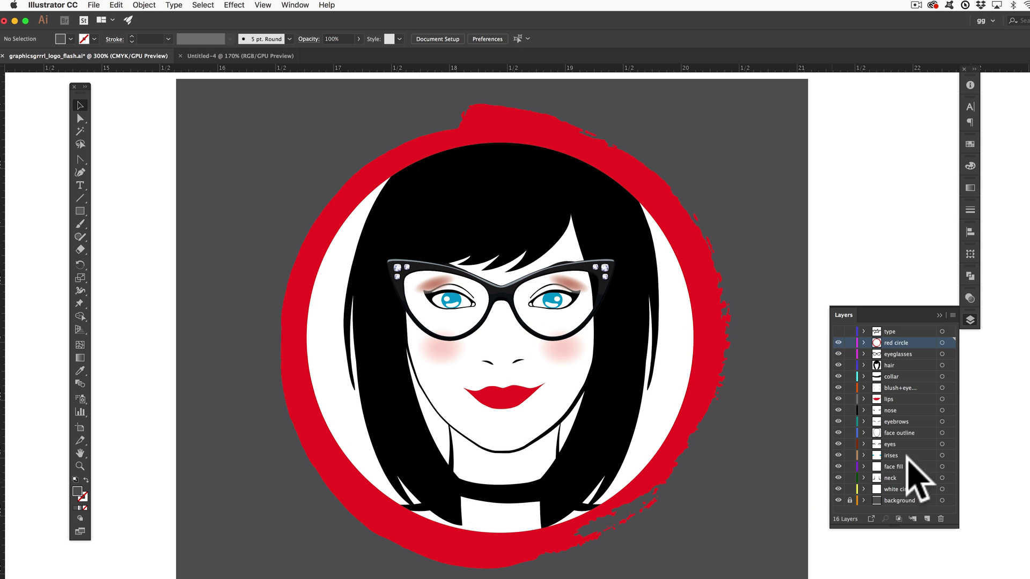
pyautogui.click(890, 399)
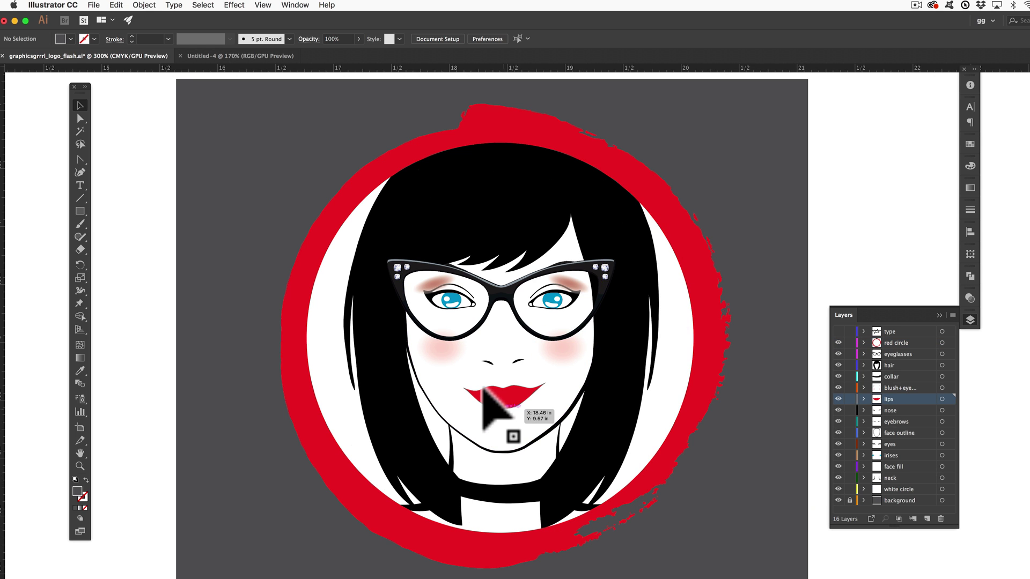
# - Duplicate the lips layer as lips copy and fill its lips black
pyautogui.click(886, 400)
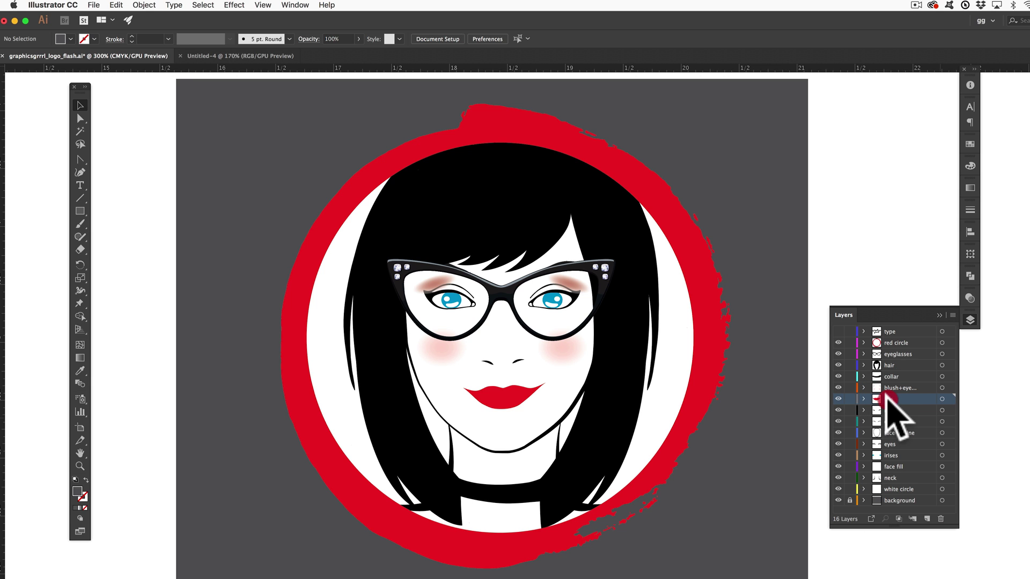
pyautogui.moveTo(886, 400); pyautogui.dragTo(922, 521)
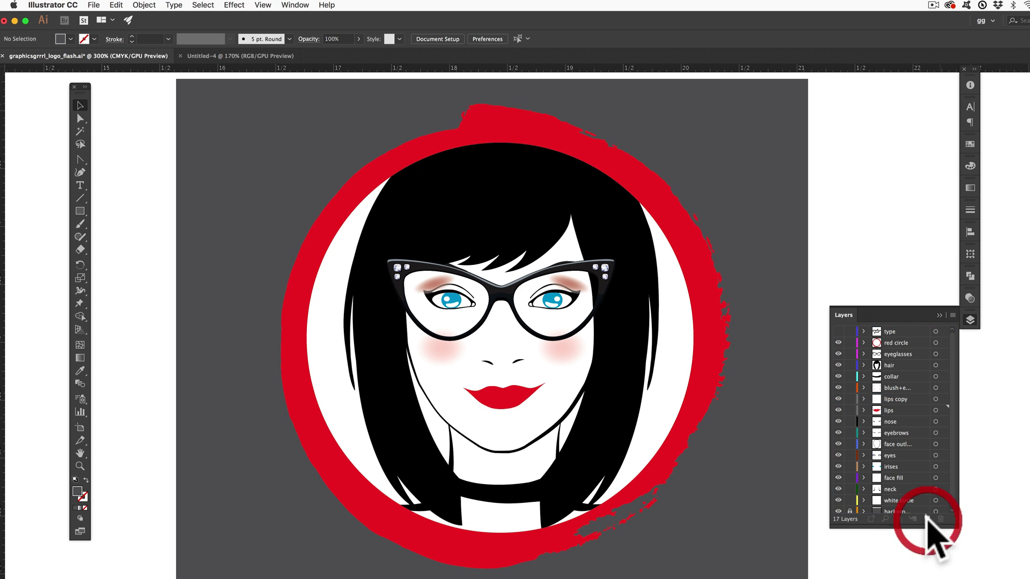
pyautogui.click(898, 399)
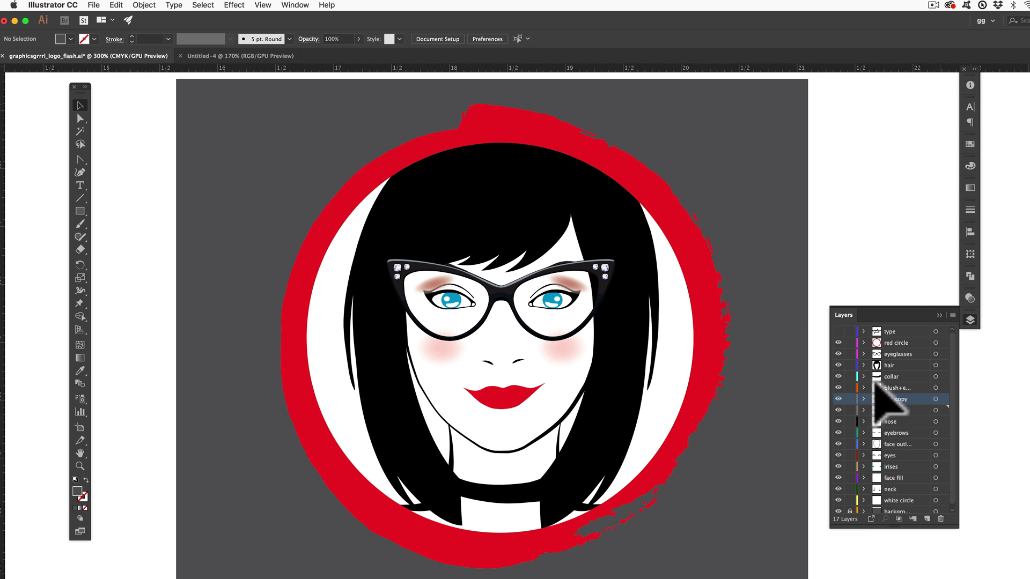
pyautogui.click(502, 392)
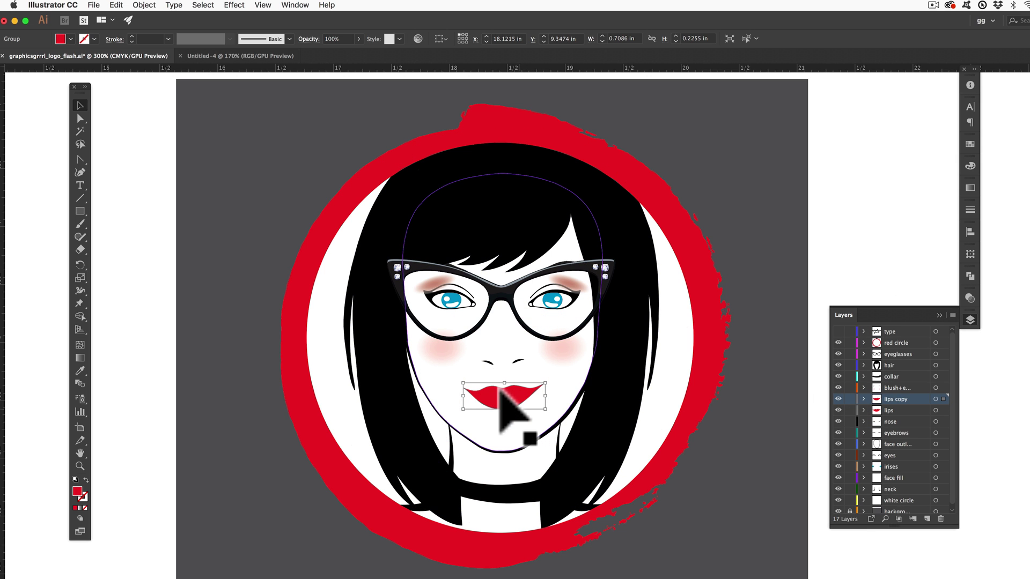
pyautogui.click(69, 38)
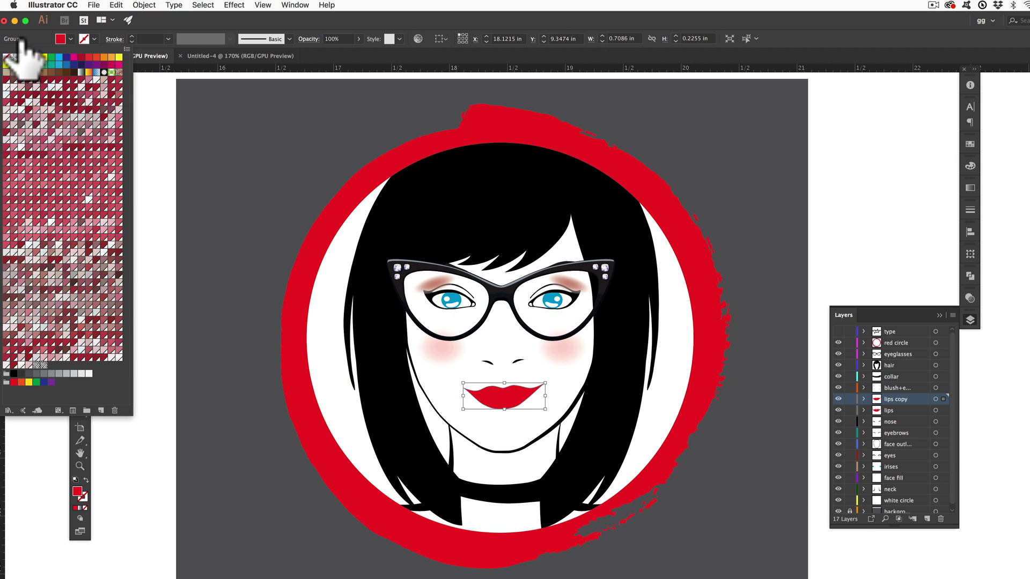
pyautogui.click(29, 57)
pyautogui.click(907, 208)
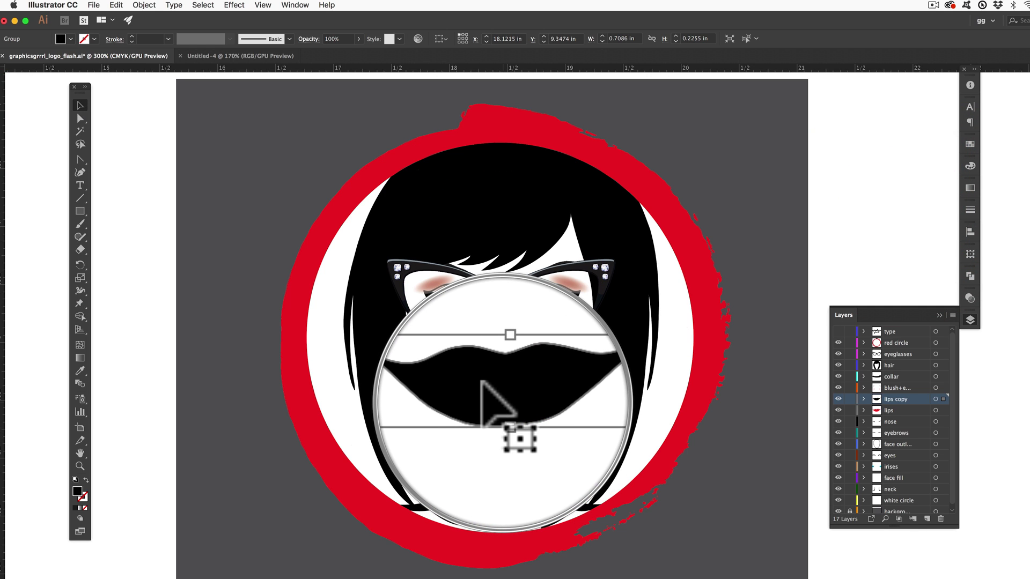
# - Duplicate the lips copy layer from the panel menu, creating lips copy 2
pyautogui.press('super+shift+a')
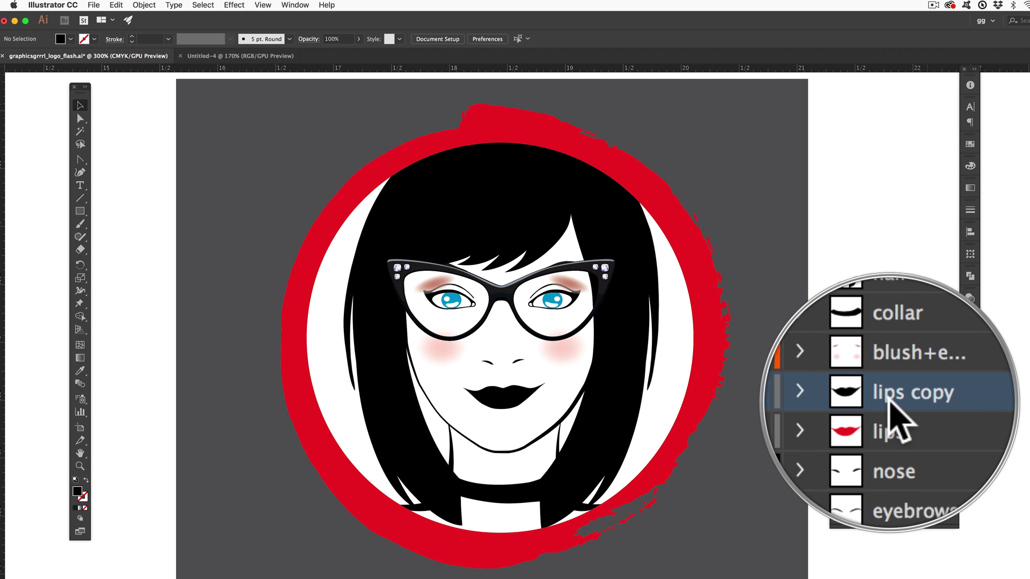
pyautogui.click(953, 315)
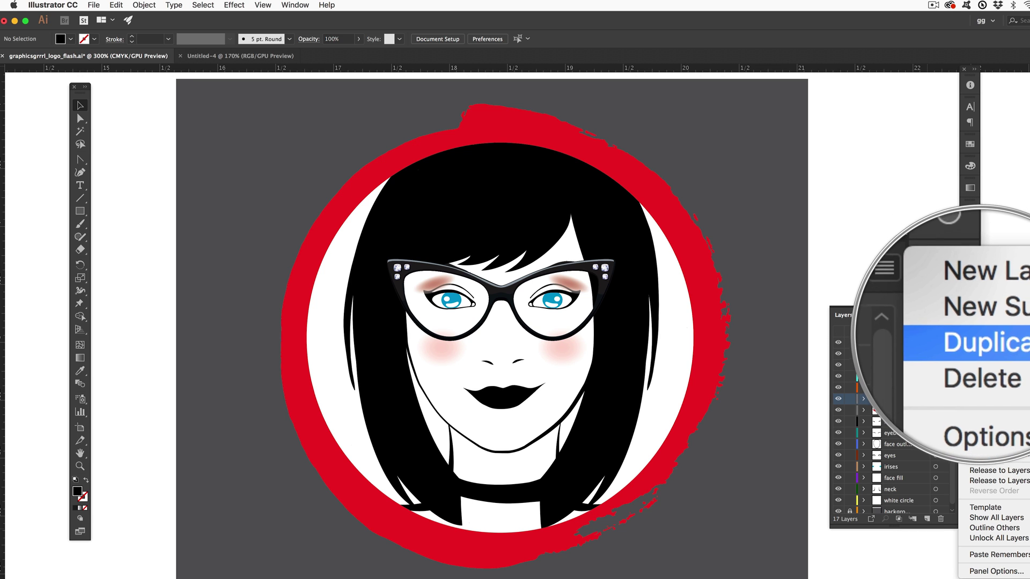
pyautogui.click(982, 337)
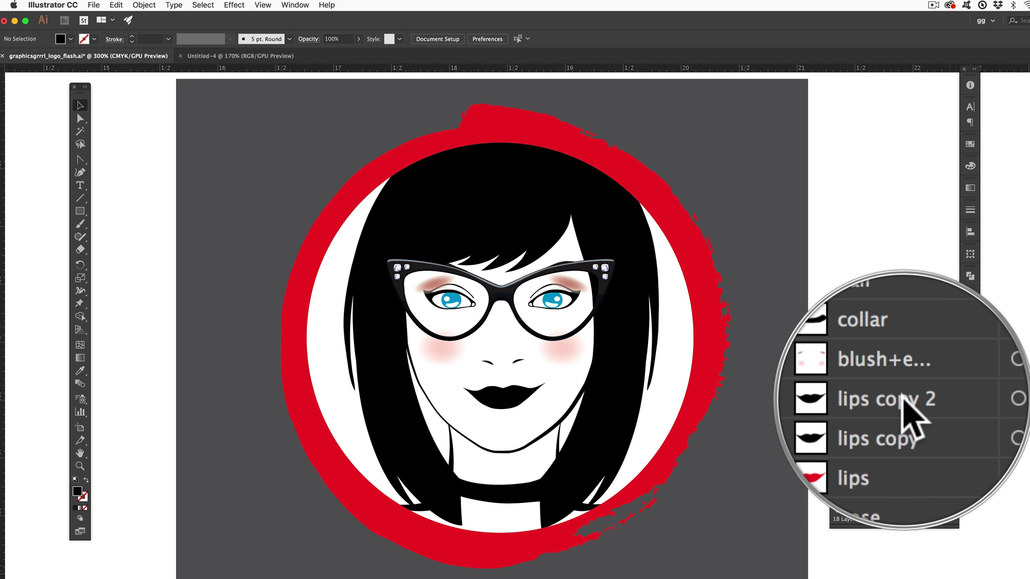
# - Select both lips copy 2 and lips copy layers and delete them
pyautogui.click(901, 401)
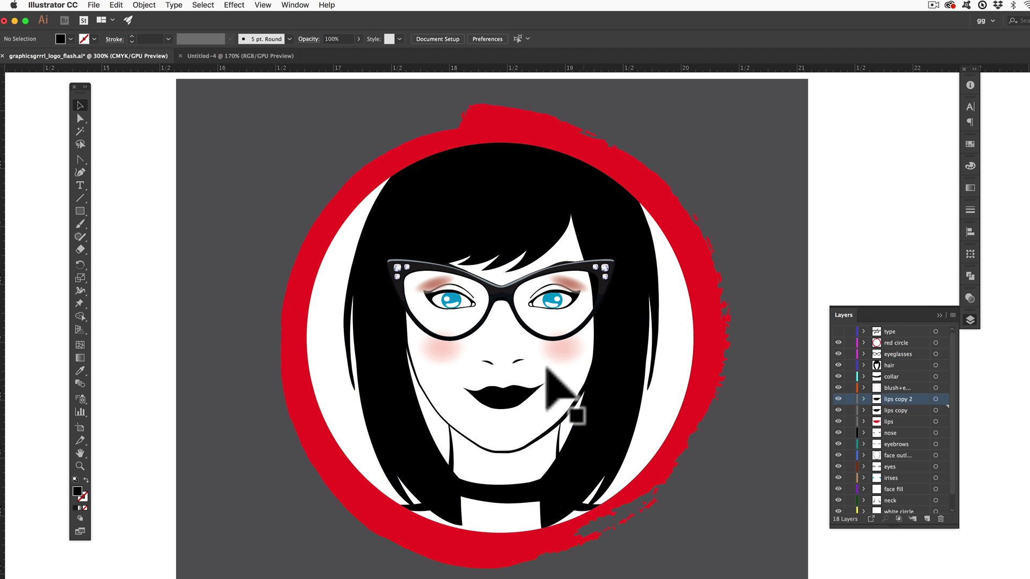
pyautogui.click(496, 397)
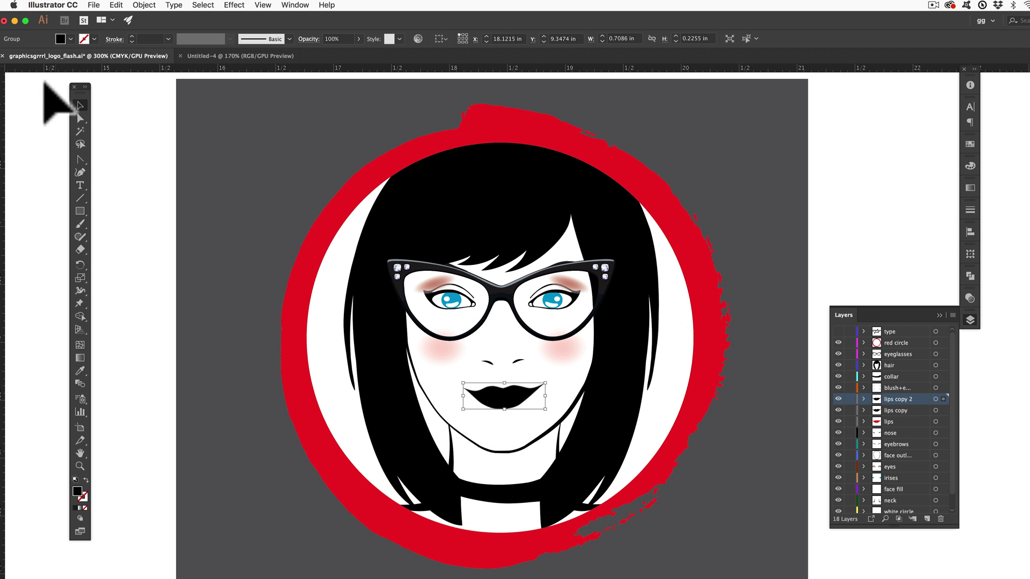
pyautogui.click(839, 399)
pyautogui.click(894, 410)
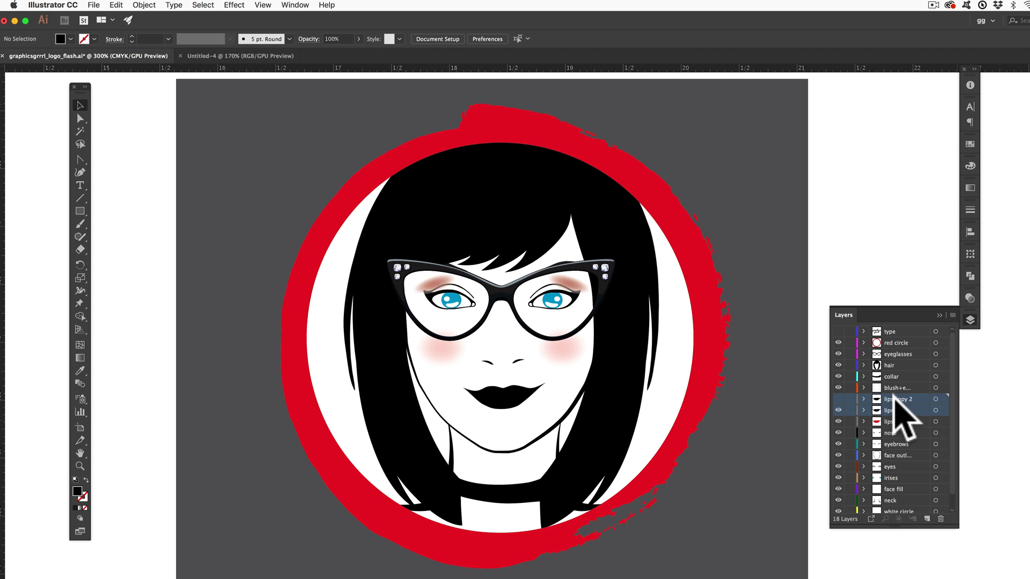
pyautogui.moveTo(893, 398); pyautogui.dragTo(938, 518)
# - Delete the background layer with its artwork and make the type layer visible again
pyautogui.click(953, 315)
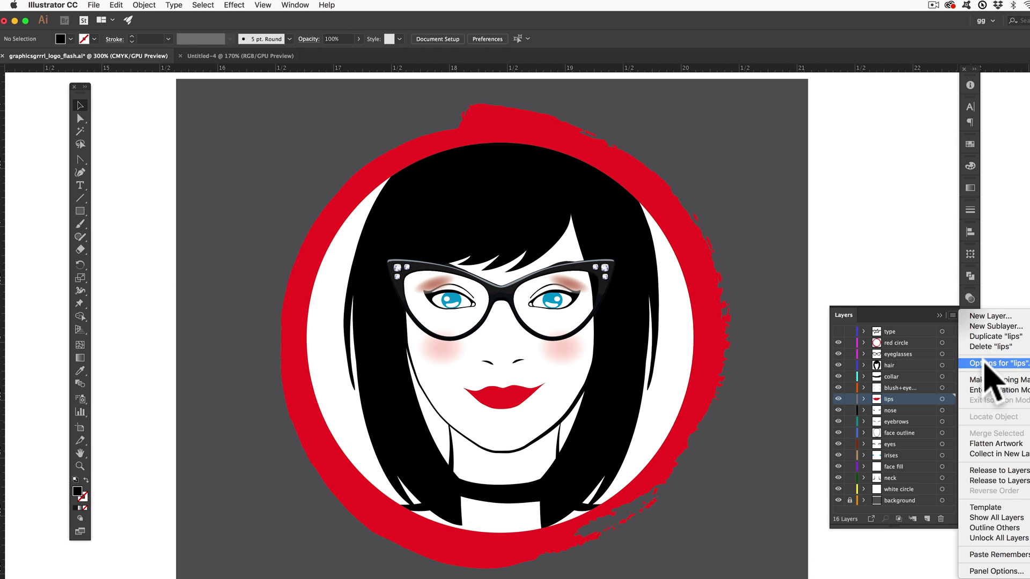
pyautogui.press('Escape')
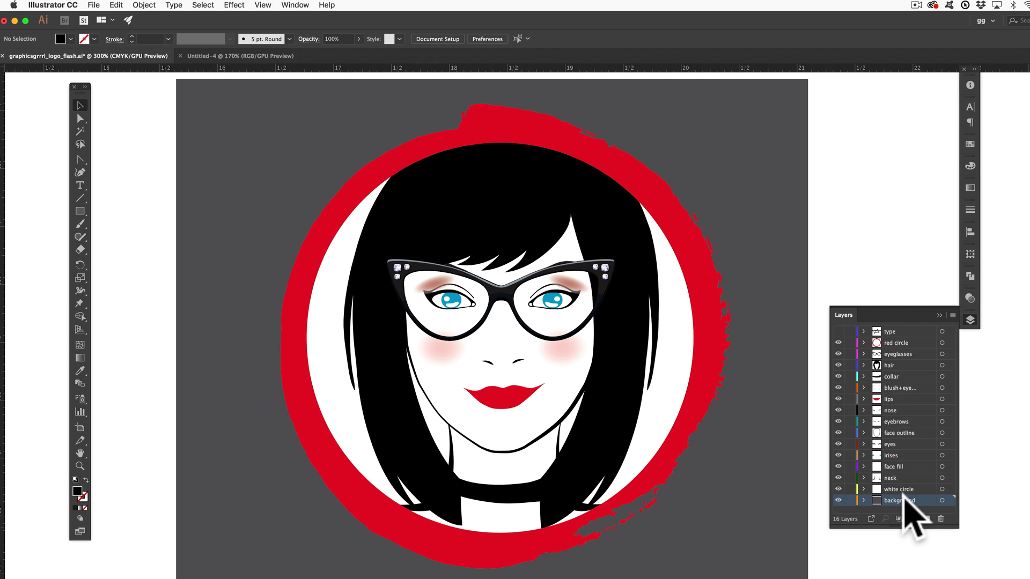
pyautogui.moveTo(914, 502)
pyautogui.mouseDown()
pyautogui.moveTo(932, 516)
pyautogui.moveTo(907, 502)
pyautogui.mouseUp()
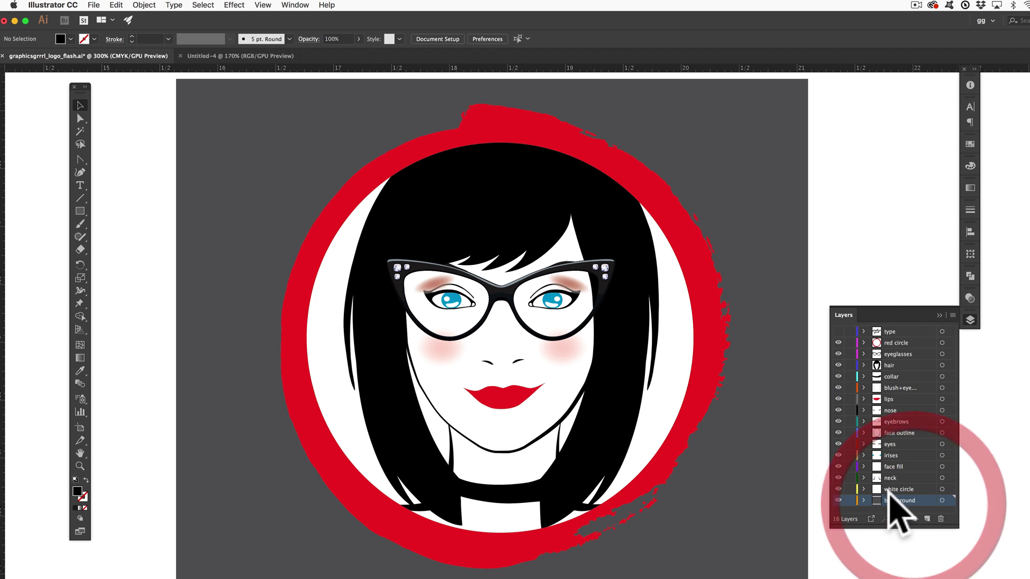
pyautogui.click(940, 519)
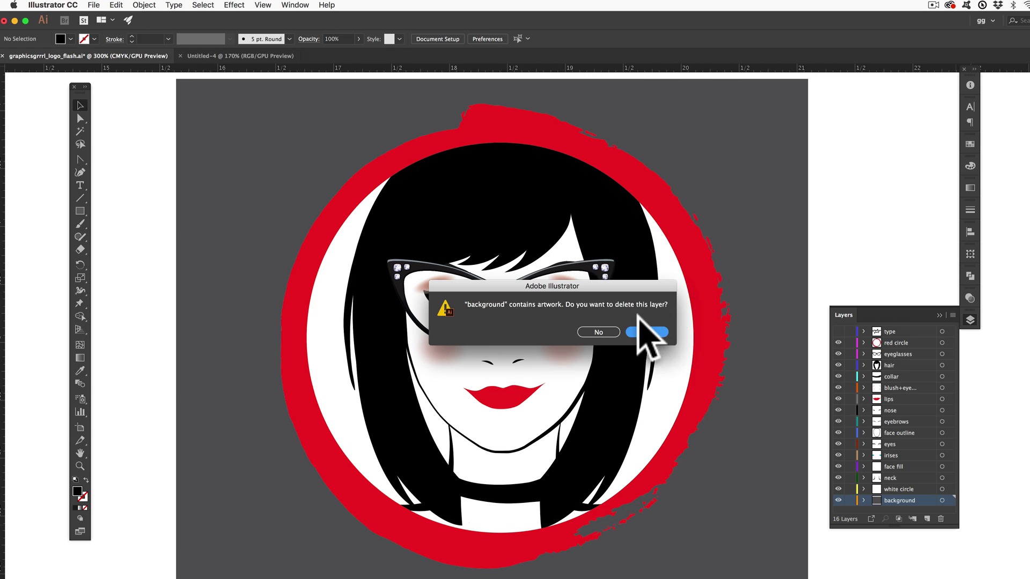
pyautogui.click(644, 332)
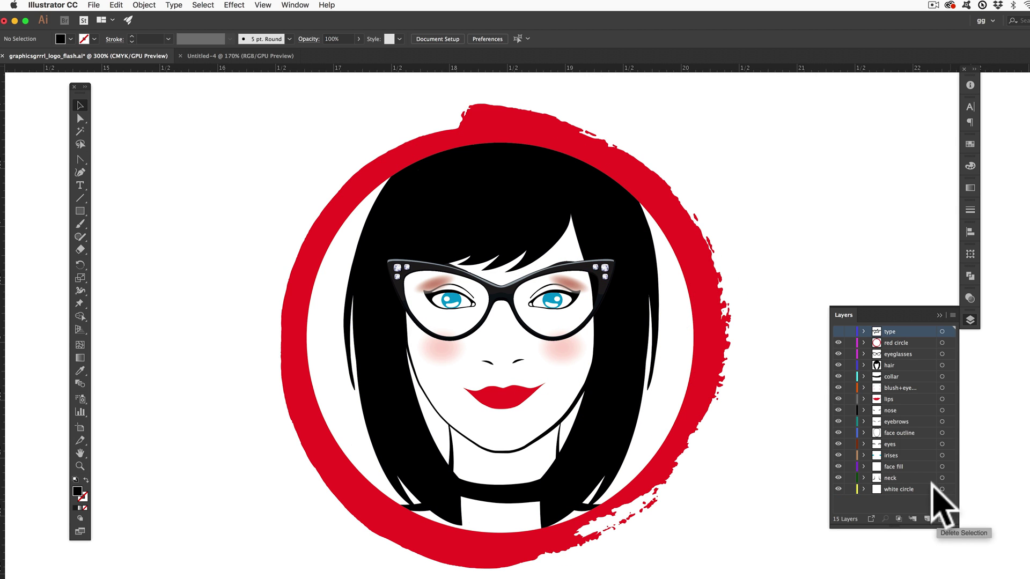
pyautogui.click(838, 332)
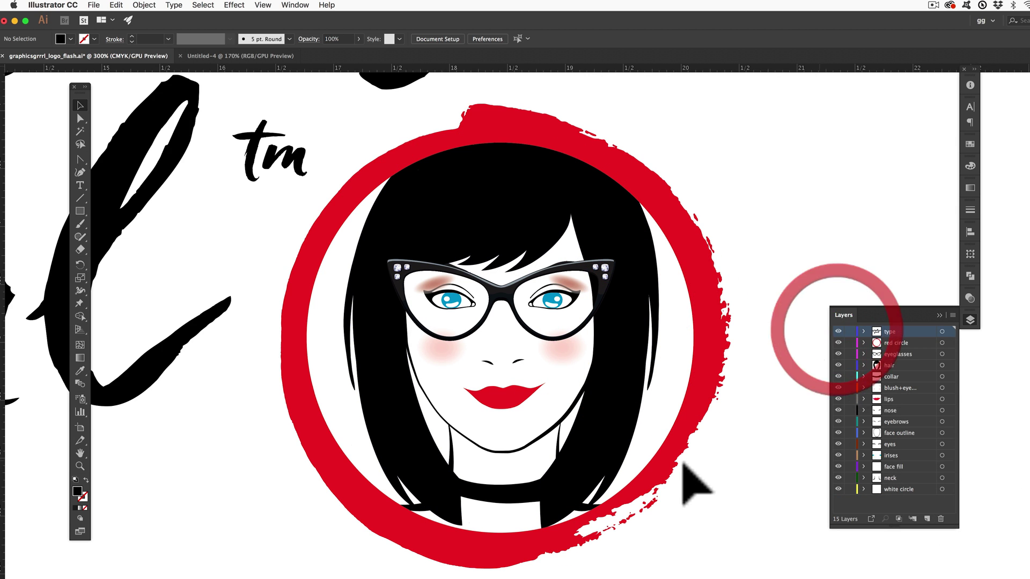
# - Fit the artboard in the window, then settle the logo view at 100%
pyautogui.doubleClick(80, 454)
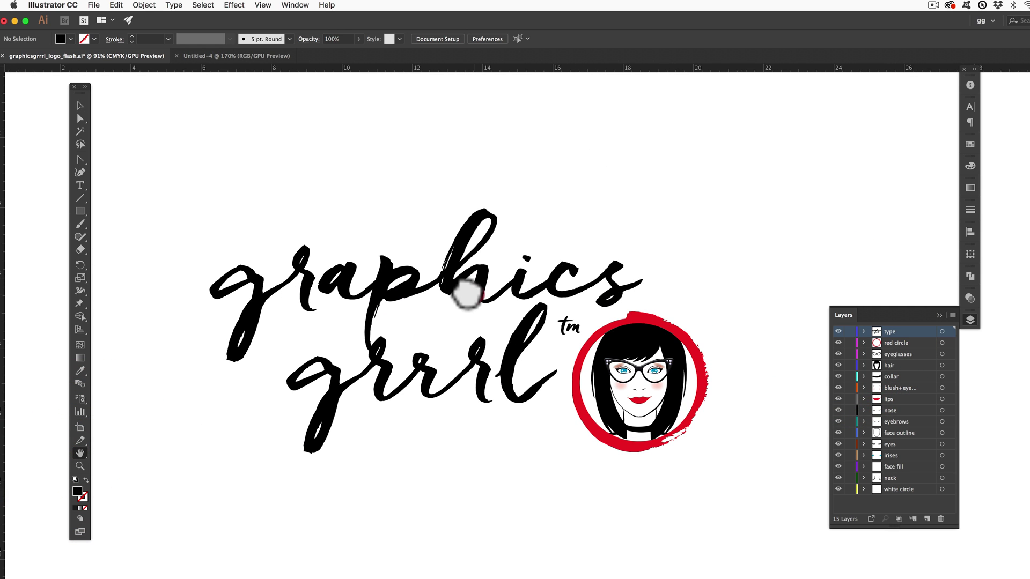
pyautogui.press('super+1')
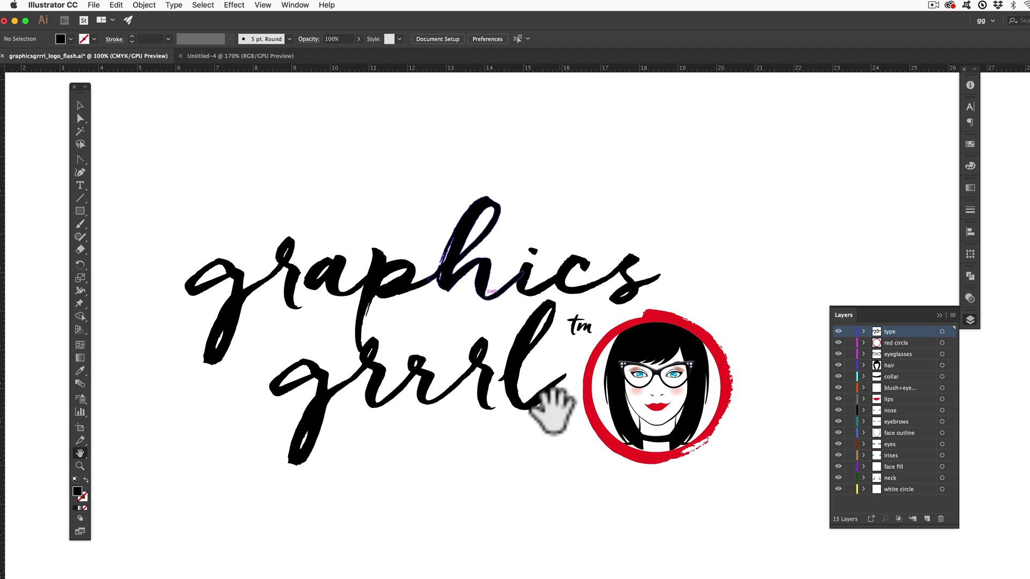
pyautogui.press('super+equal')
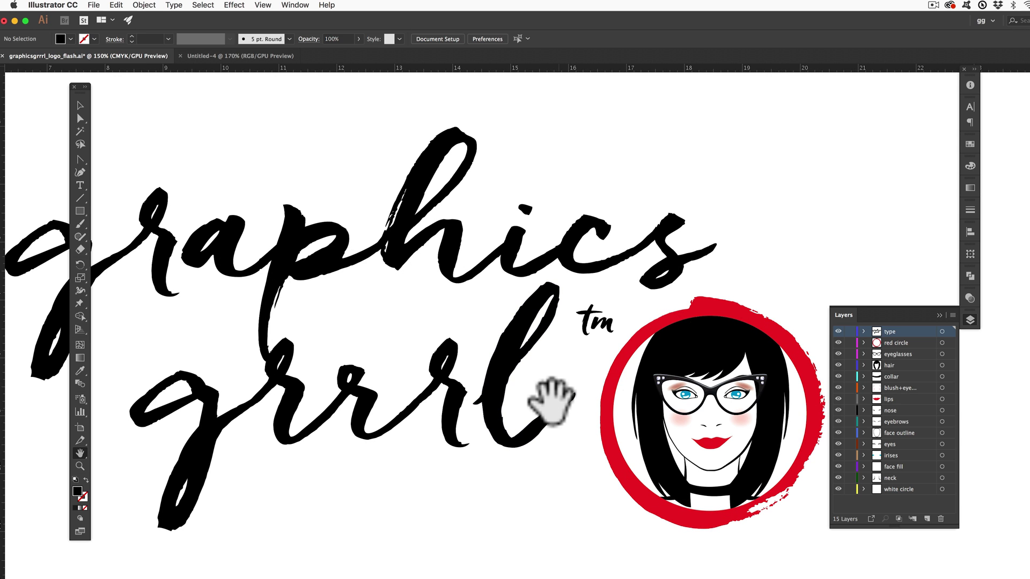
pyautogui.press('super+minus')
pyautogui.press('v')
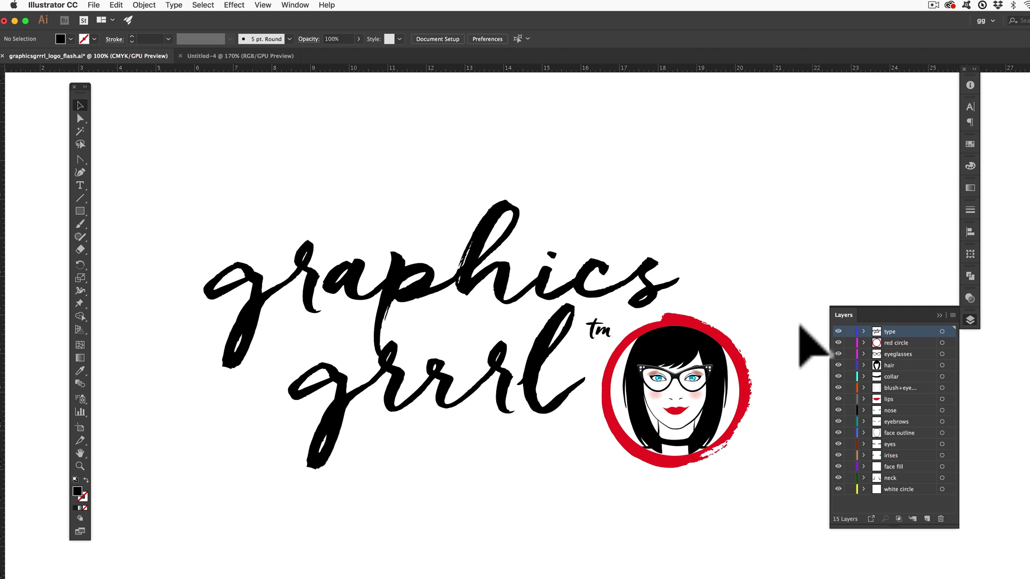
# - Export the logo in Photoshop (psd) format as graphicsgrrrl_logo_flash.psd
pyautogui.click(92, 5)
pyautogui.moveTo(129, 182)
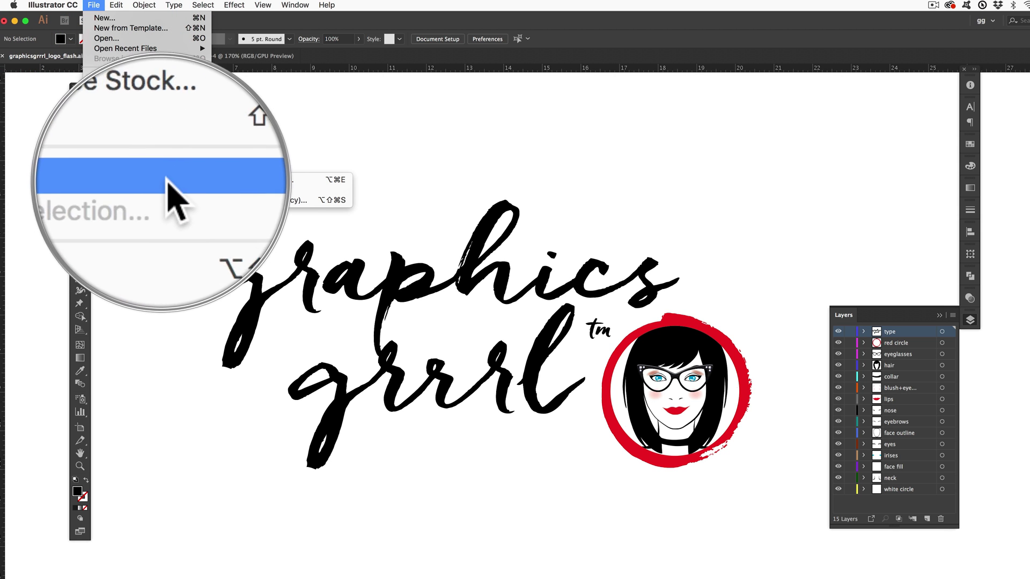
pyautogui.click(239, 191)
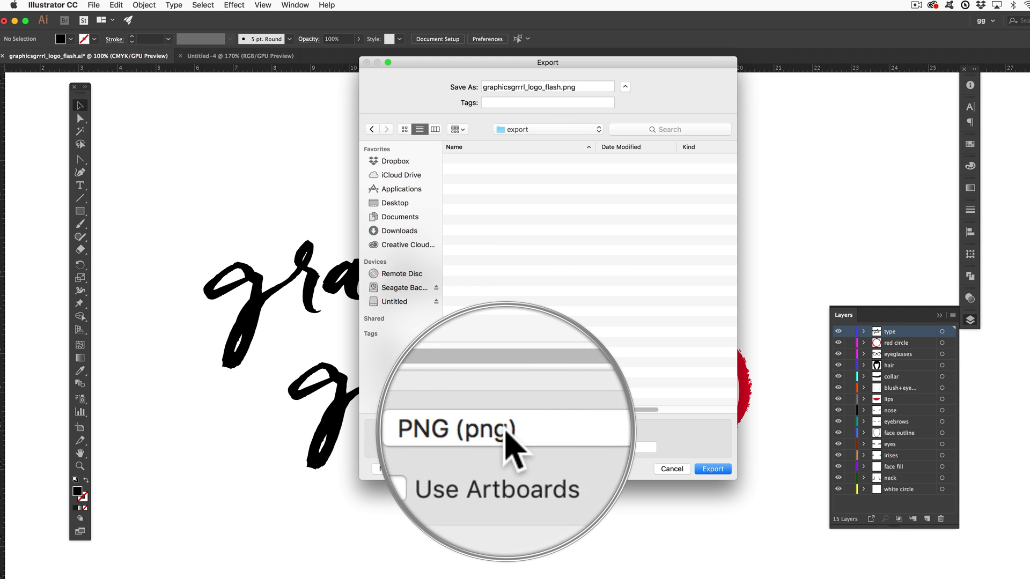
pyautogui.click(484, 432)
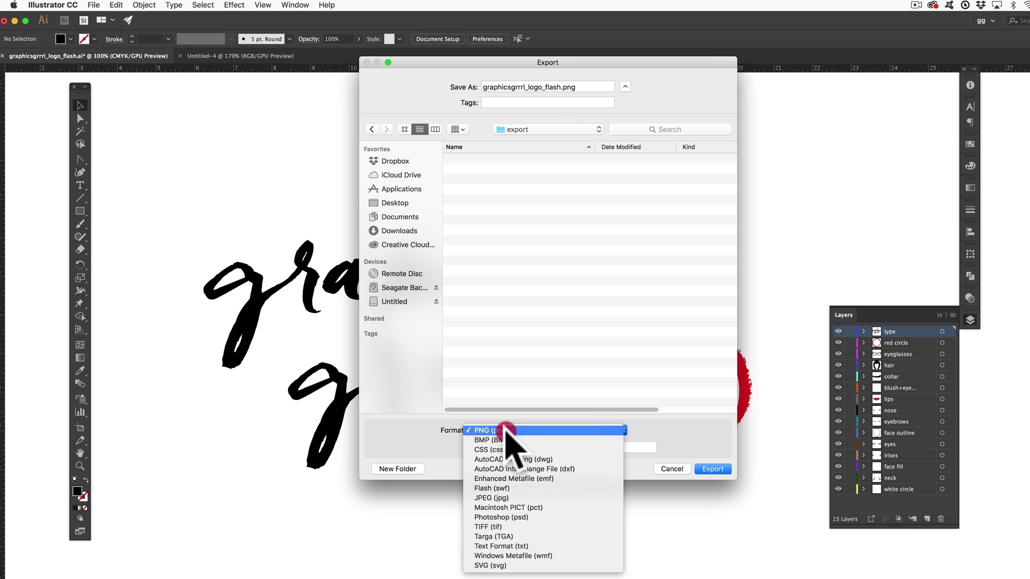
pyautogui.click(491, 517)
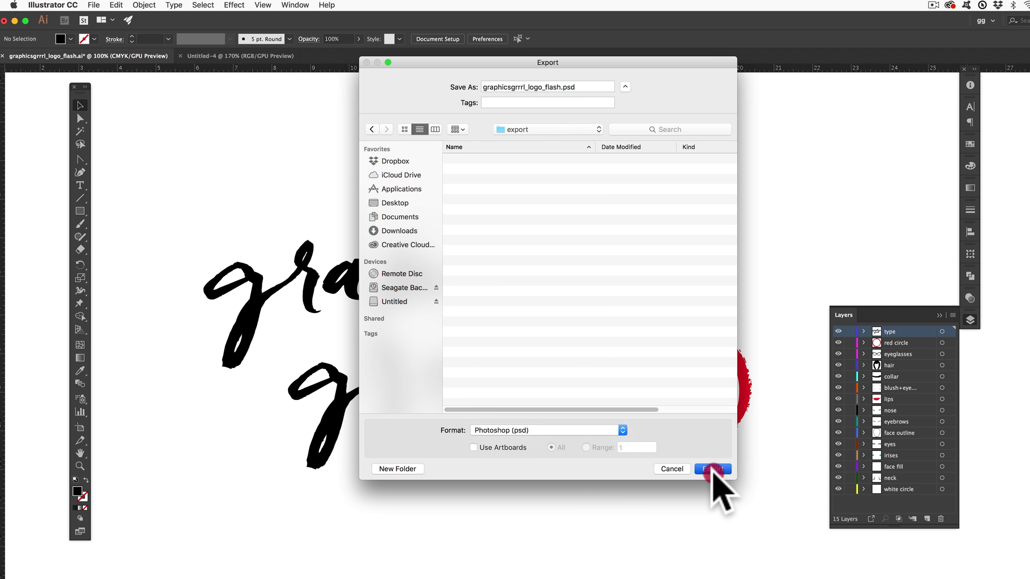
pyautogui.click(714, 469)
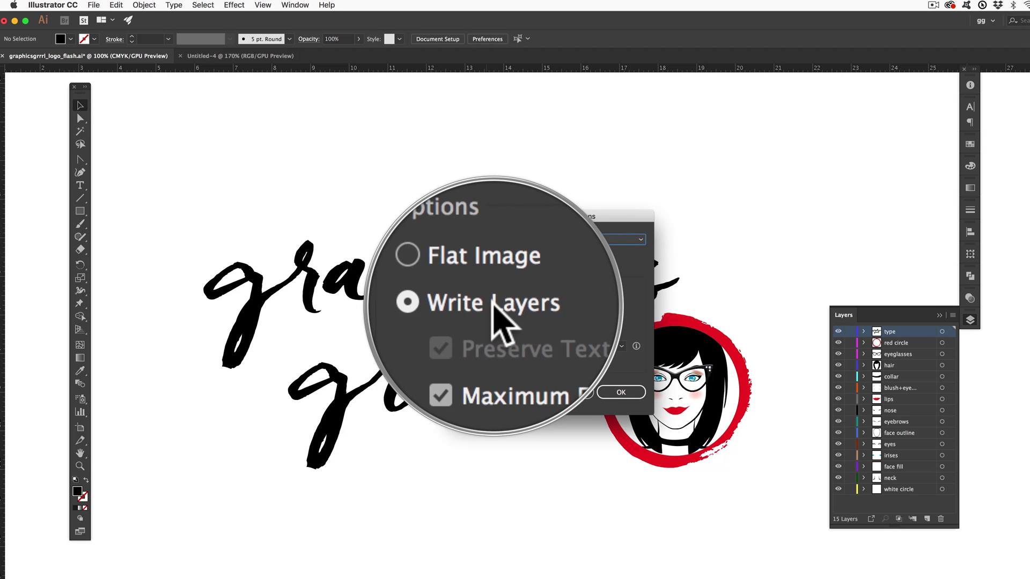
# - Try the RGB colour model in Photoshop Export Options, then switch it back to CMYK
pyautogui.click(545, 240)
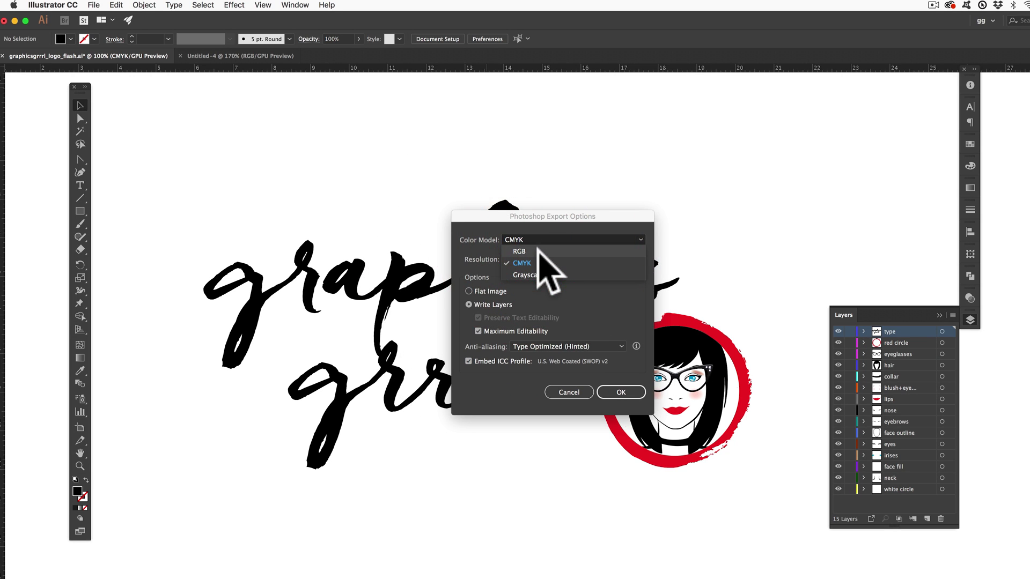
pyautogui.click(539, 251)
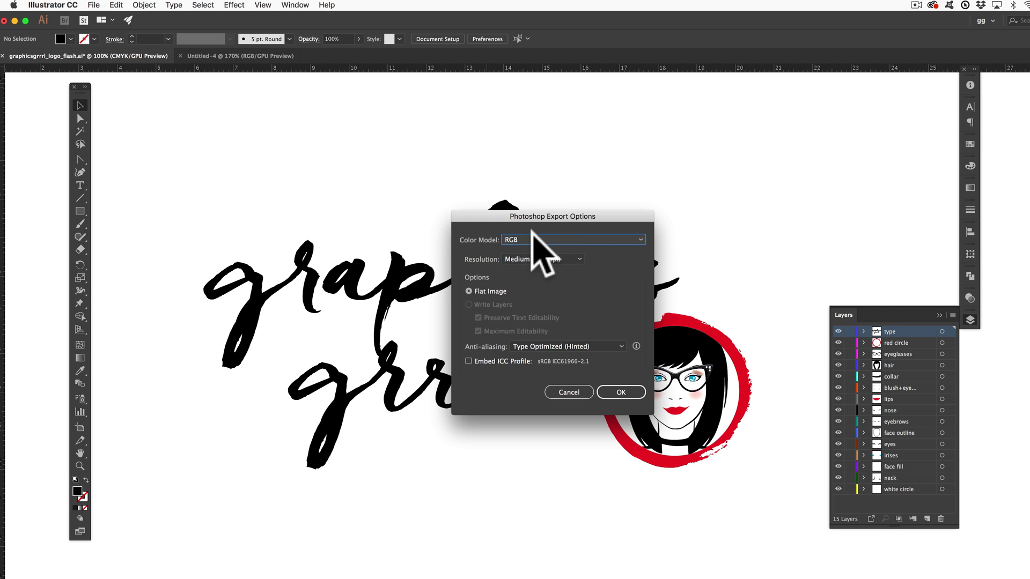
pyautogui.click(550, 239)
pyautogui.click(536, 252)
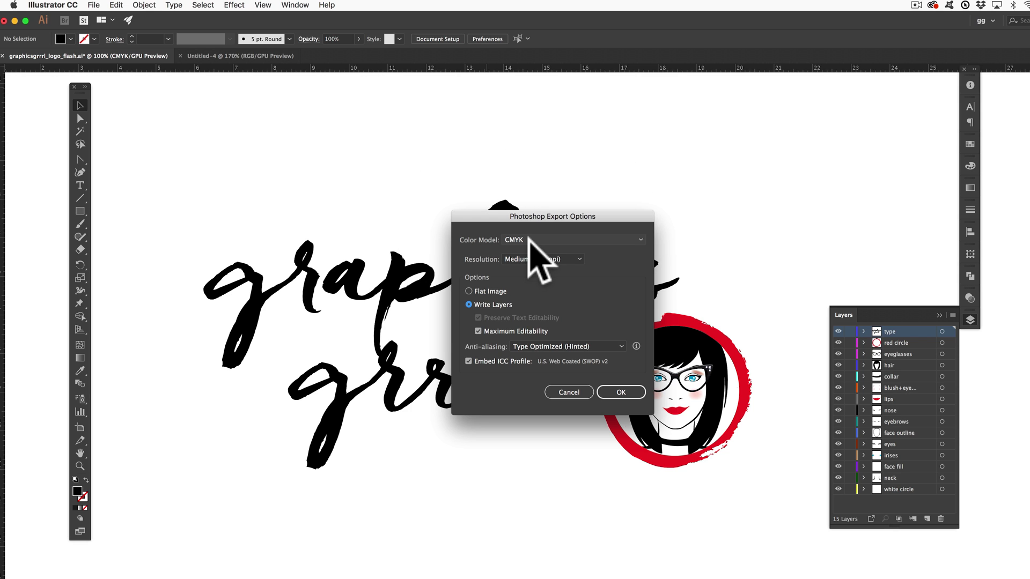
# - Set the Photoshop export resolution to High (300 ppi) and confirm the export
pyautogui.click(539, 260)
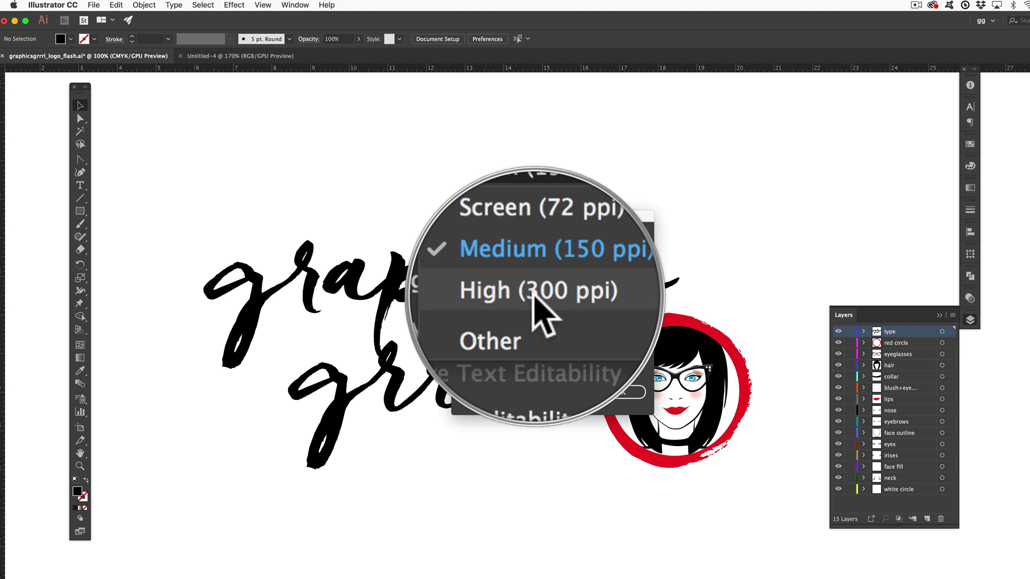
pyautogui.click(534, 294)
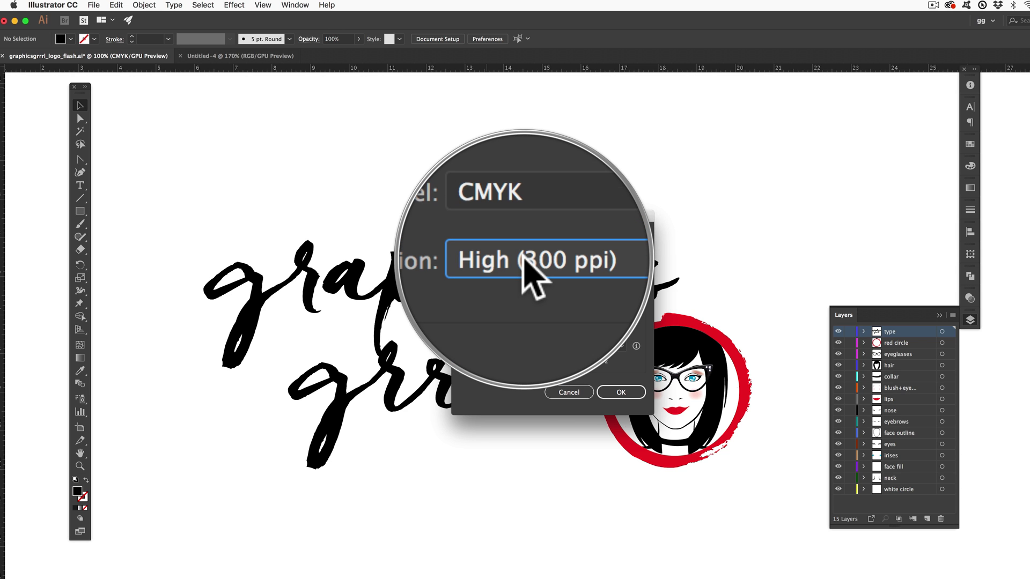
pyautogui.click(623, 393)
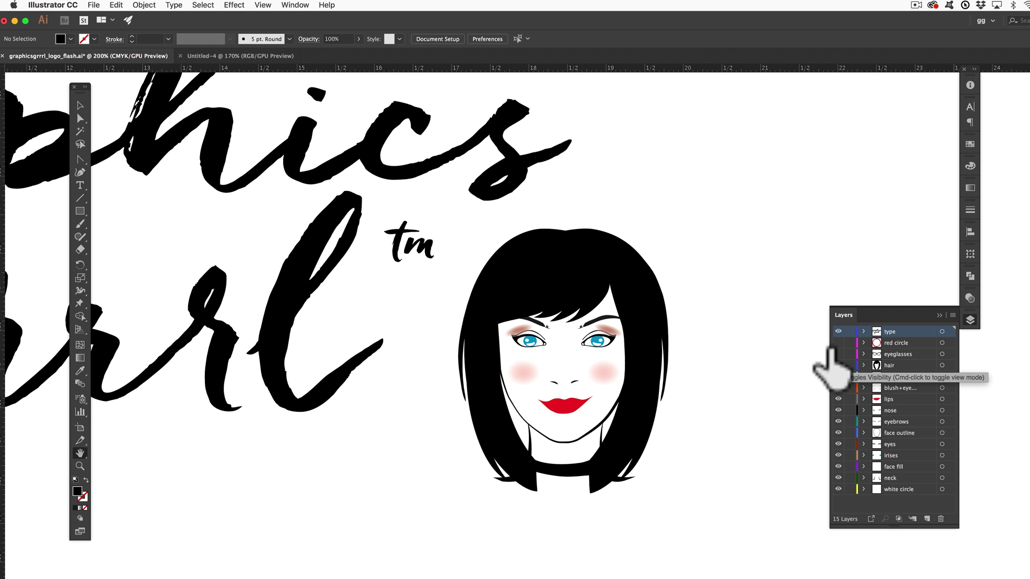
# - Hide the hair, collar, blush, lips and other face layers to check them, then show them all again
pyautogui.moveTo(838, 365); pyautogui.dragTo(838, 377)
pyautogui.click(838, 388)
pyautogui.click(838, 400)
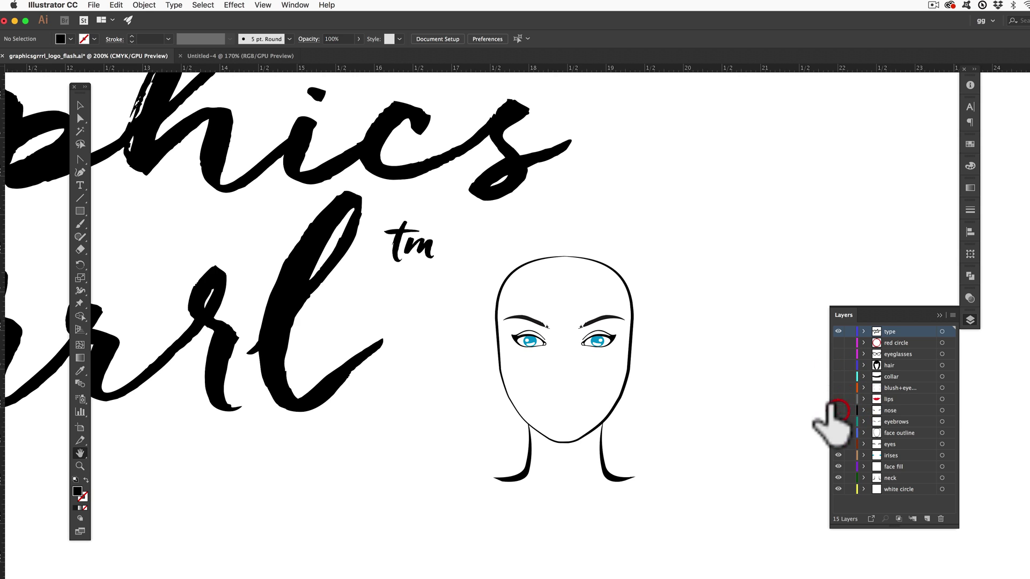
pyautogui.keyDown('alt'); pyautogui.click(838, 444); pyautogui.keyUp('alt')
# - Export the logo again in Flash (swf) format
pyautogui.click(94, 6)
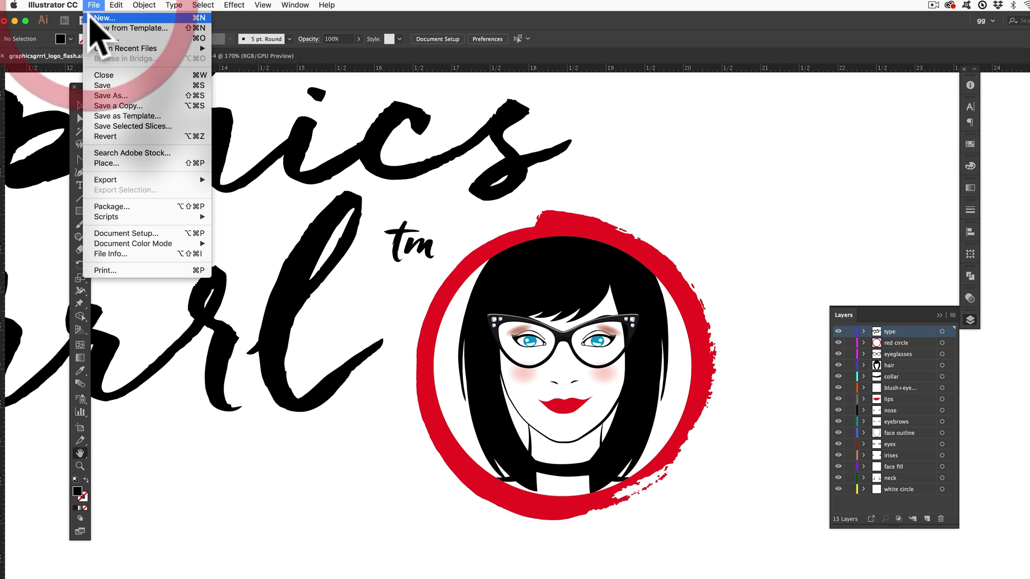
pyautogui.moveTo(142, 180)
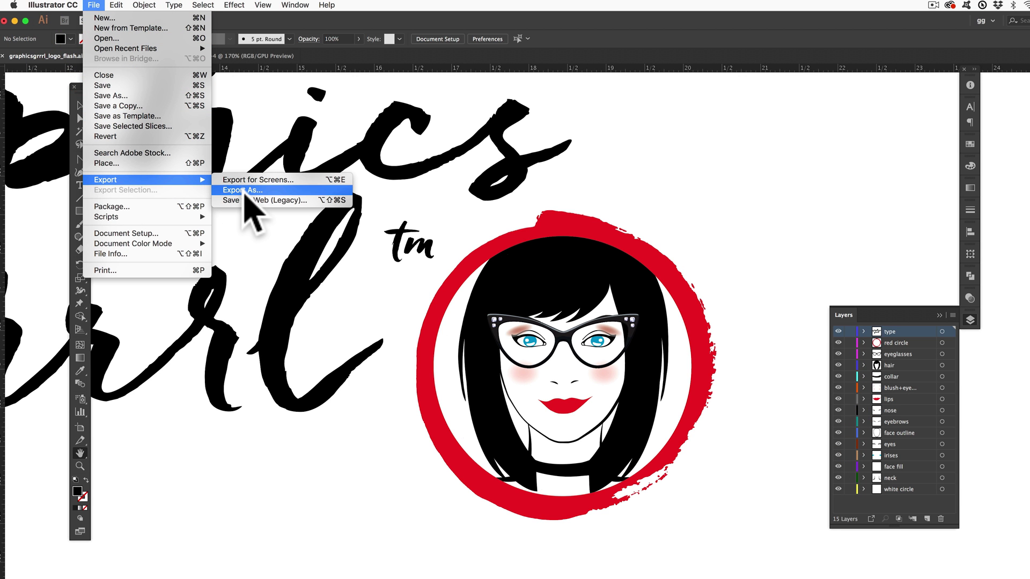
pyautogui.click(245, 191)
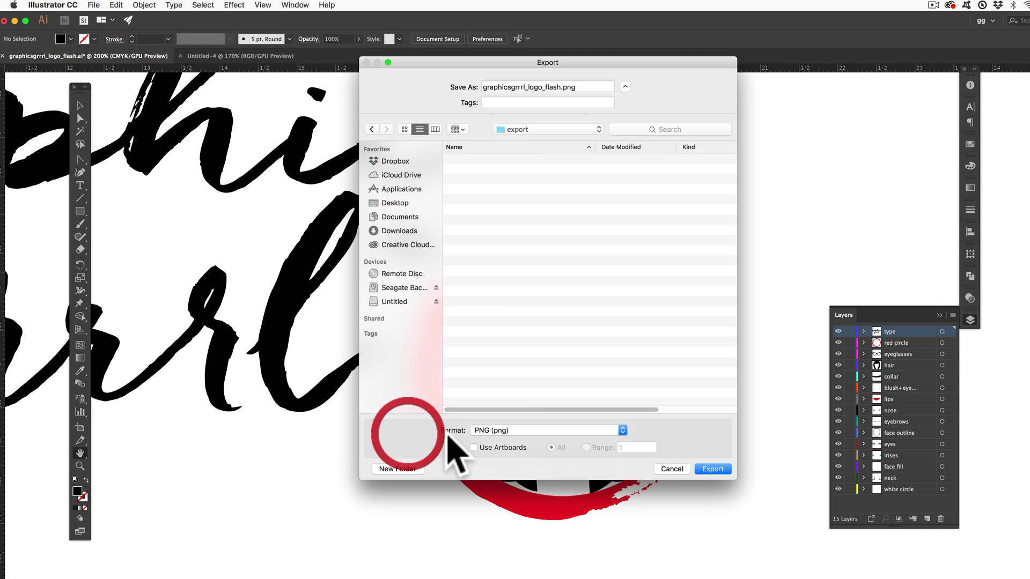
pyautogui.click(494, 429)
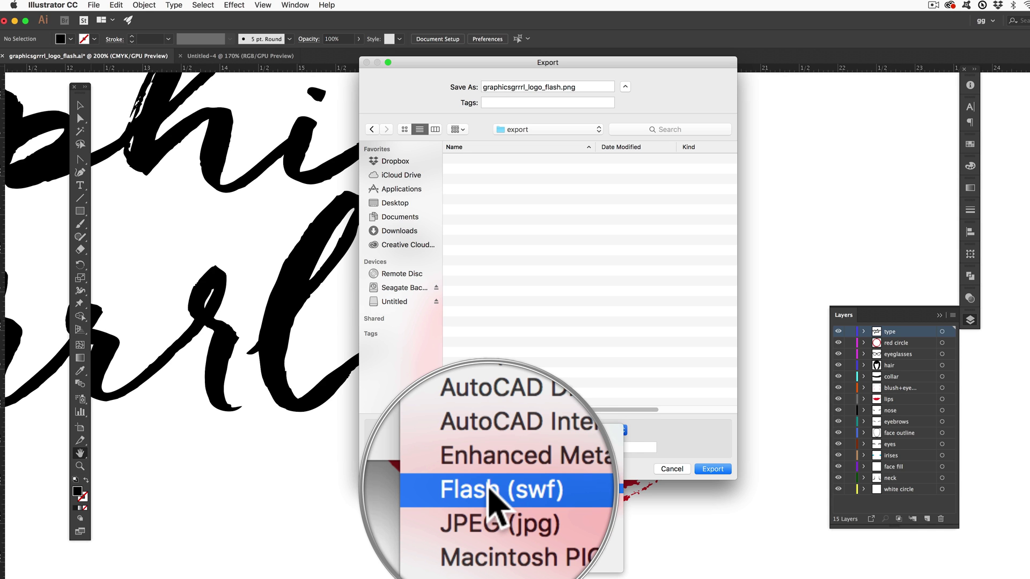
pyautogui.click(515, 489)
pyautogui.click(713, 469)
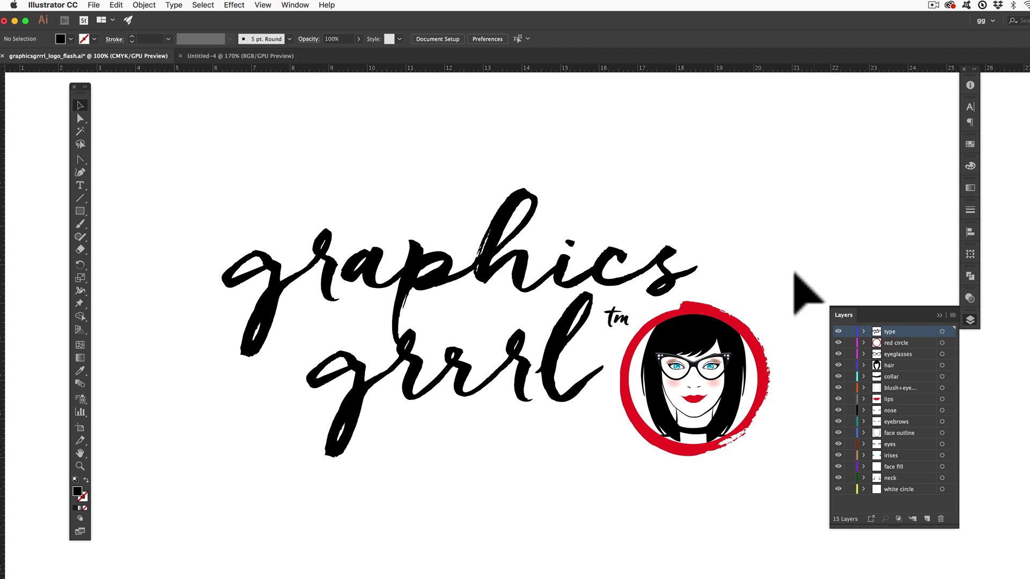
pyautogui.click(689, 304)
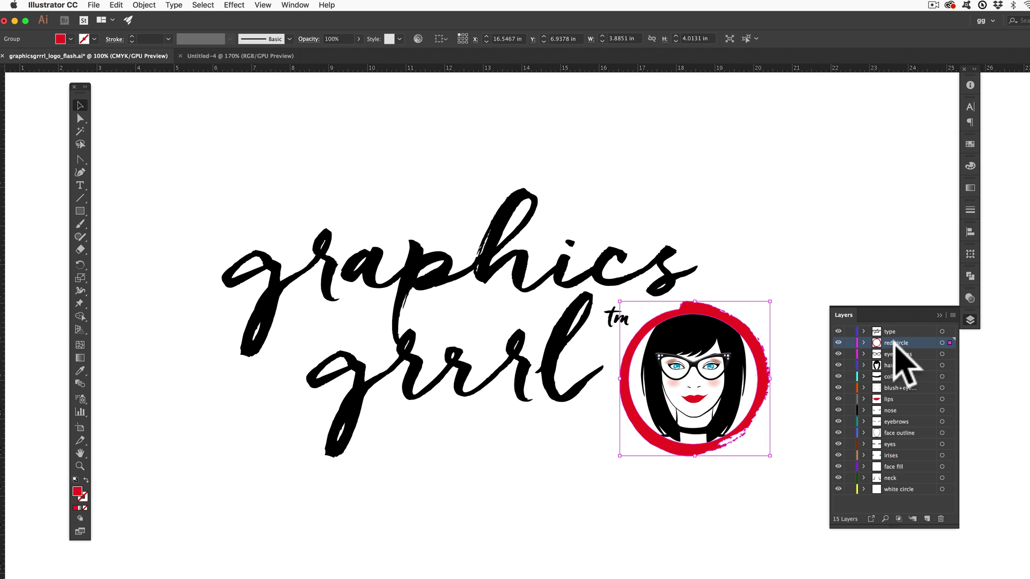
pyautogui.click(737, 220)
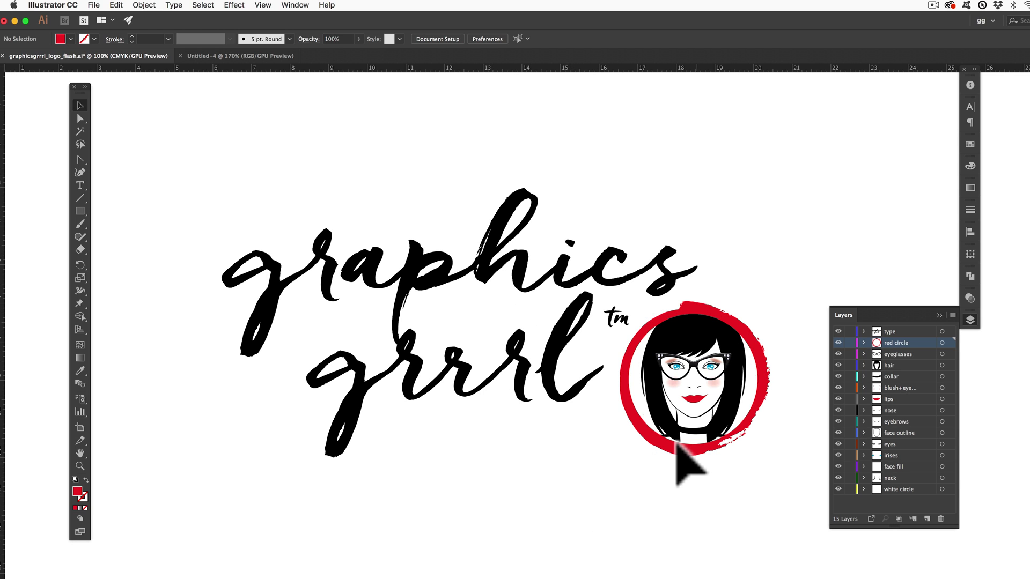
pyautogui.click(80, 466)
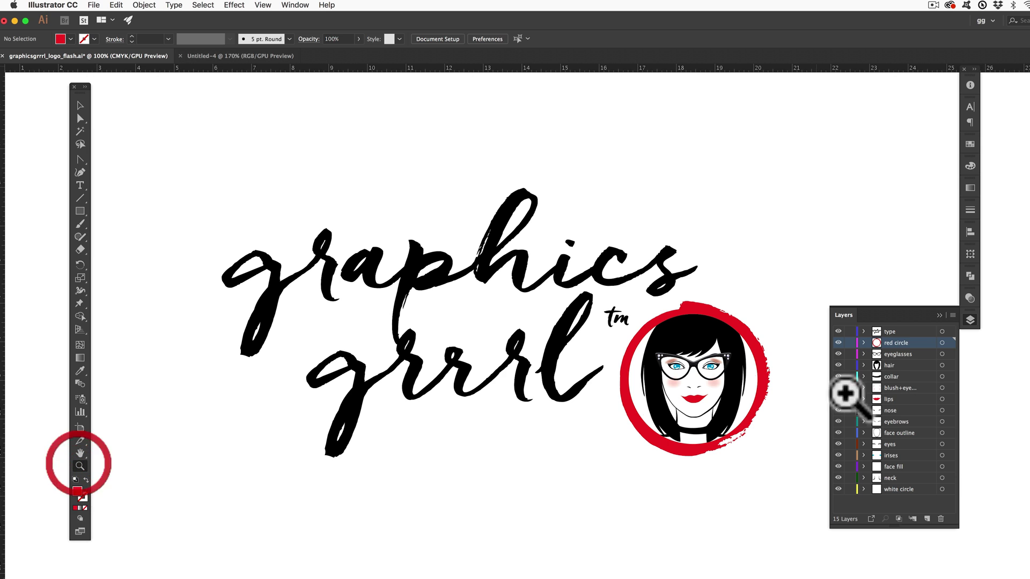
# - Zoom in on the face and copy the red lips artwork
pyautogui.moveTo(626, 336); pyautogui.dragTo(667, 414)
pyautogui.press('v')
pyautogui.click(543, 391)
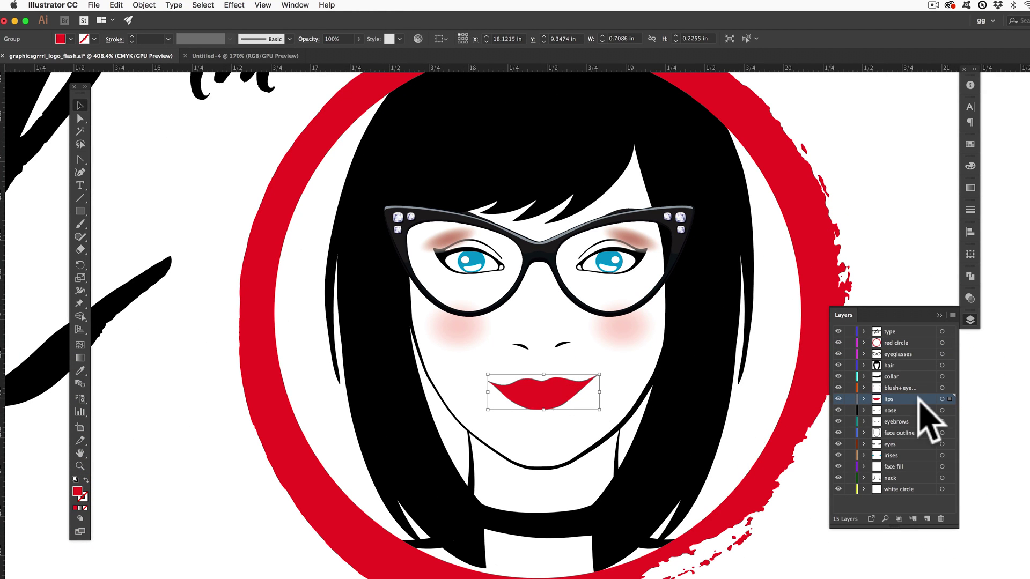
pyautogui.click(907, 410)
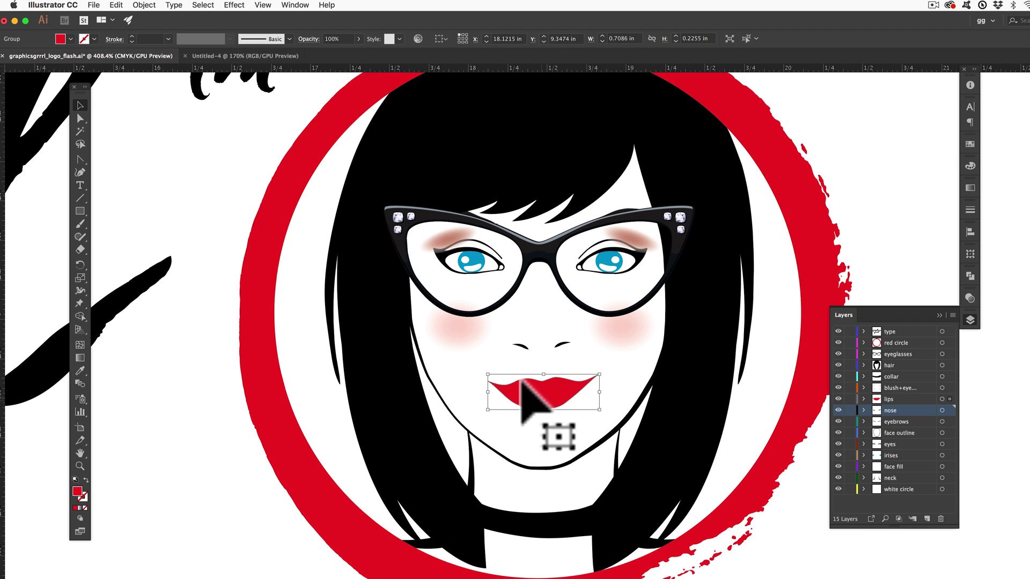
pyautogui.press('super+c')
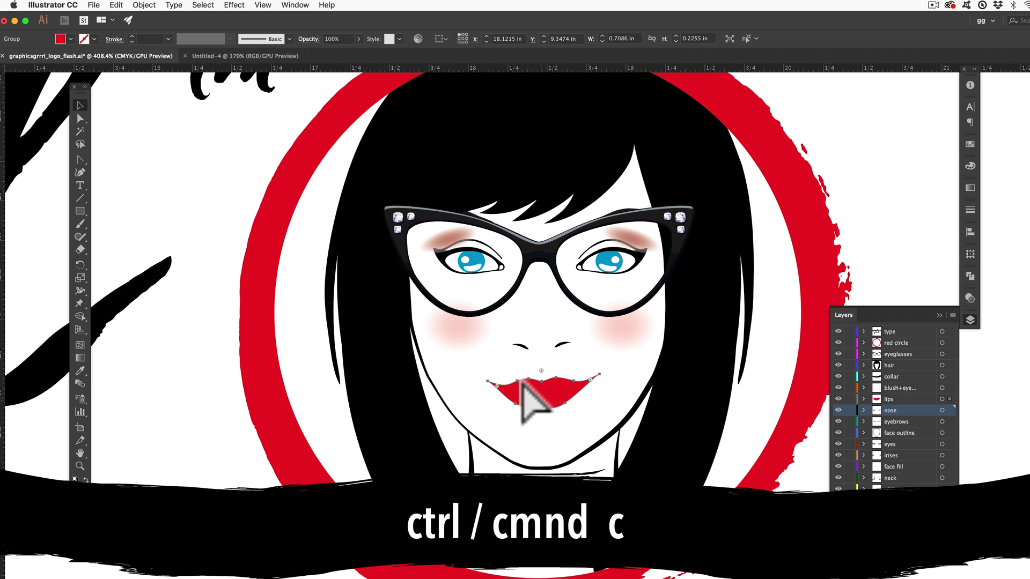
# - Add a new layer above the lips layer and choose Edit > Paste in Front
pyautogui.click(528, 400)
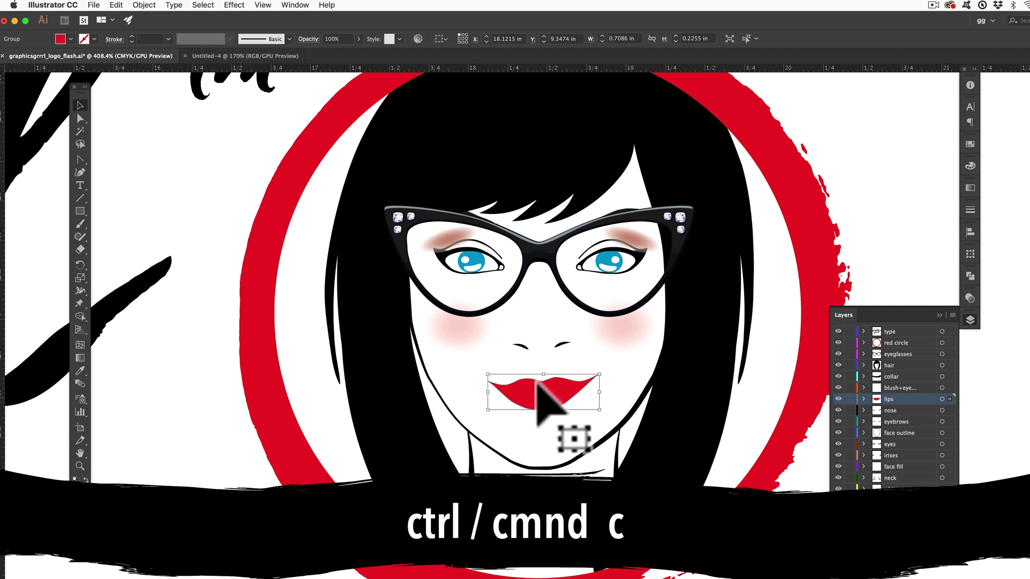
pyautogui.click(928, 518)
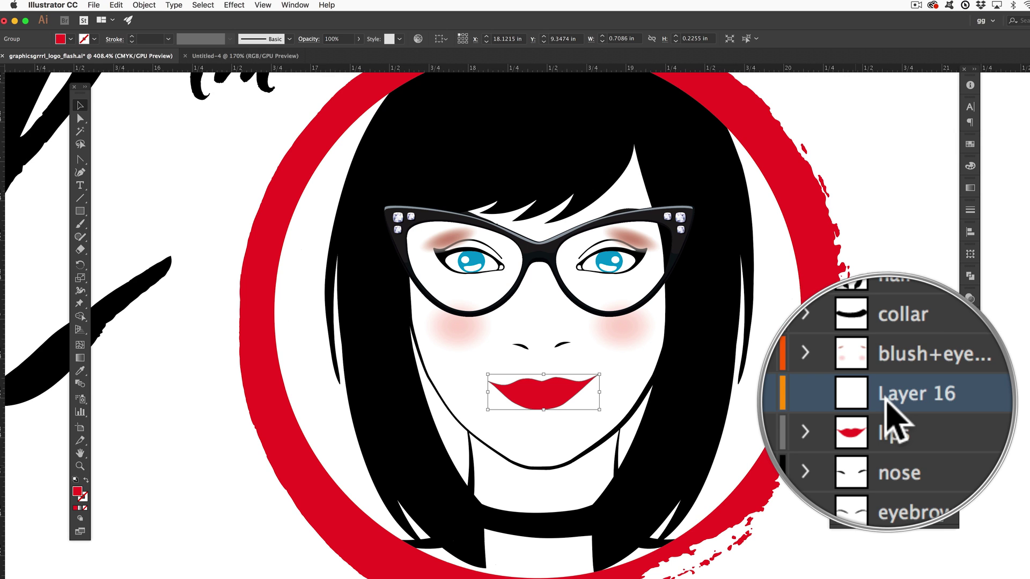
pyautogui.click(116, 5)
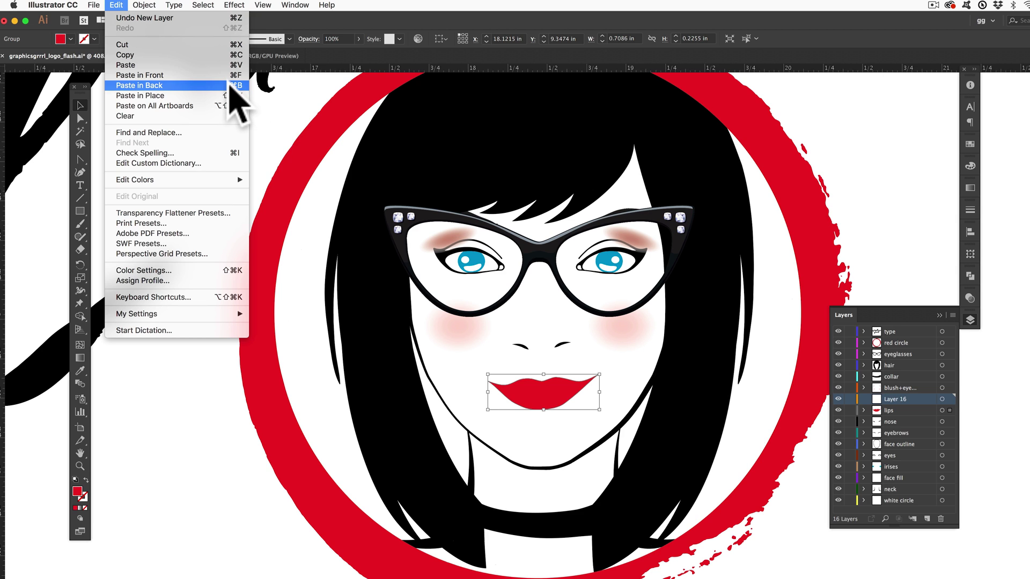
pyautogui.click(227, 75)
# - Paste the lips in front on Layer 16 and lock the original lips layer
pyautogui.click(898, 399)
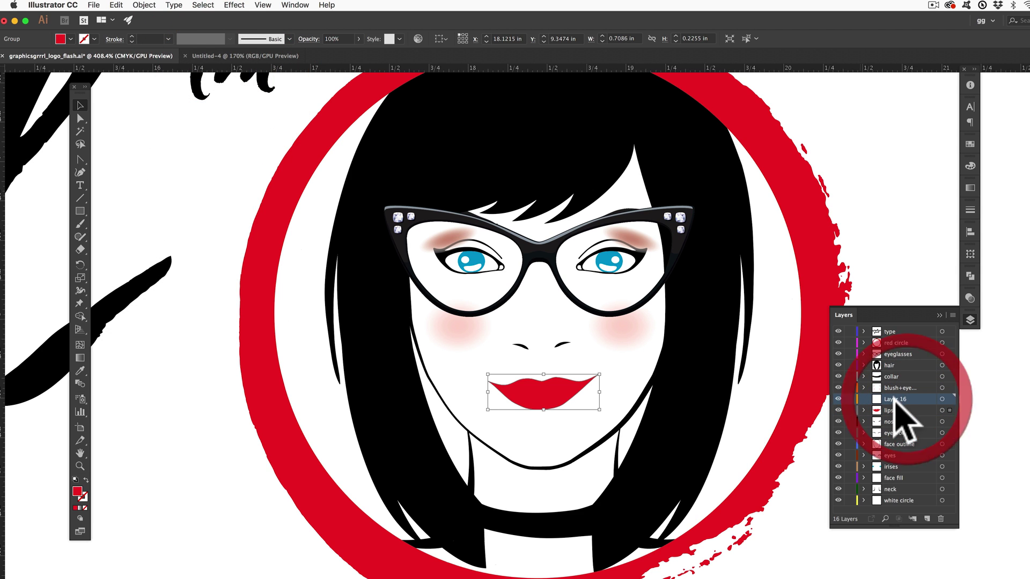
pyautogui.click(879, 384)
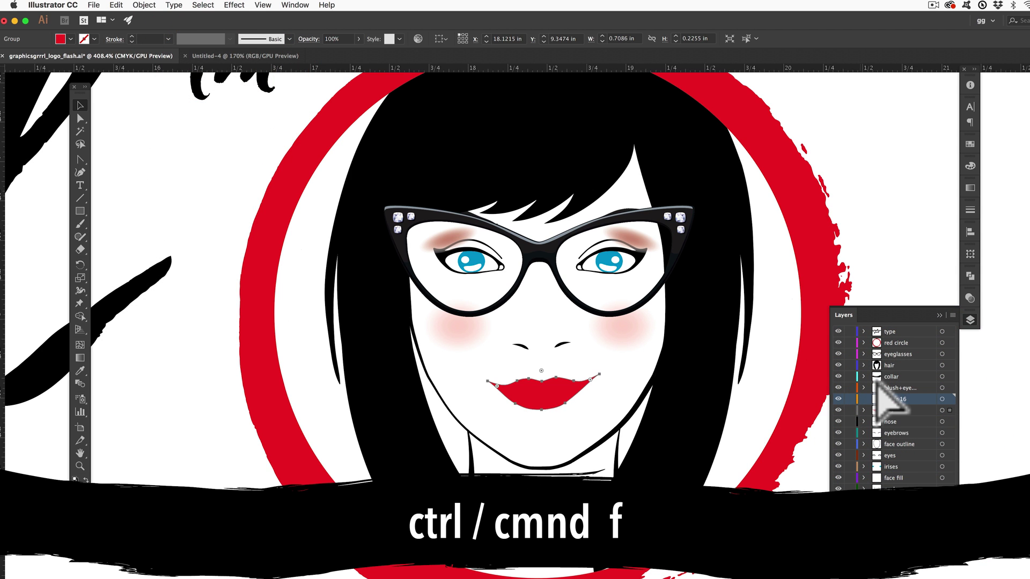
pyautogui.press('super+f')
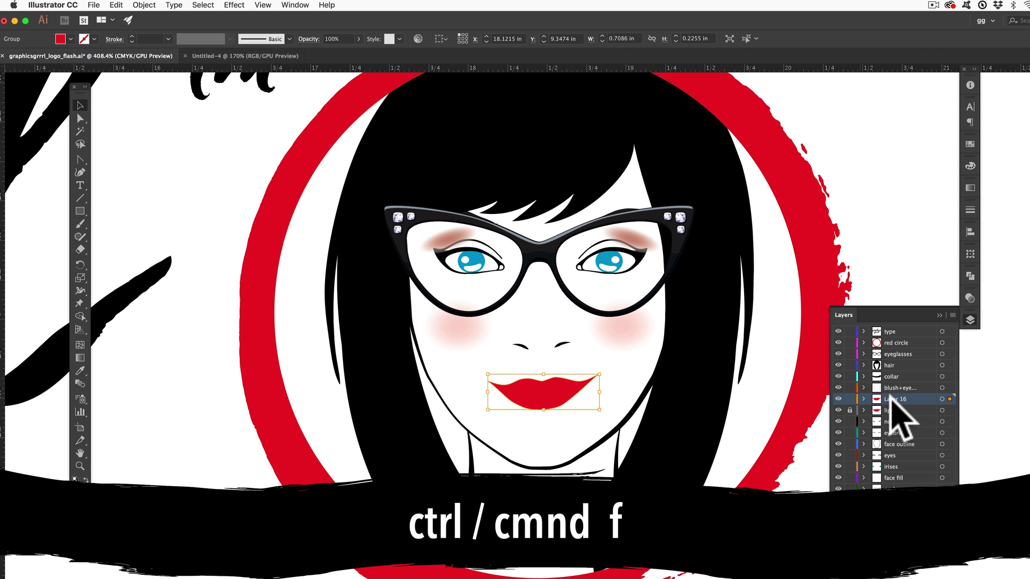
pyautogui.click(847, 411)
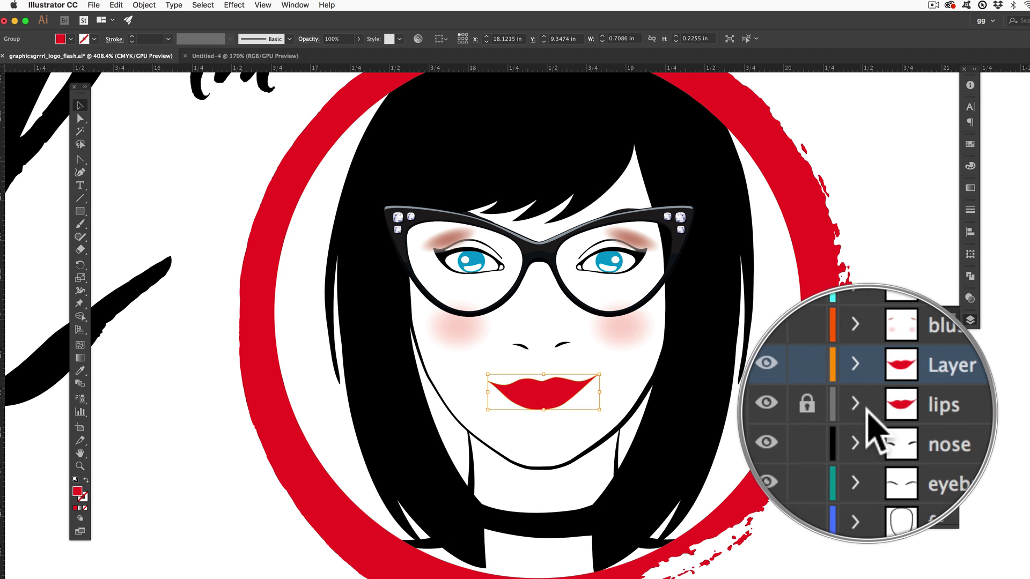
# - Toggle Layer 16's visibility to check the pasted lips, then zoom out to the whole face
pyautogui.click(838, 398)
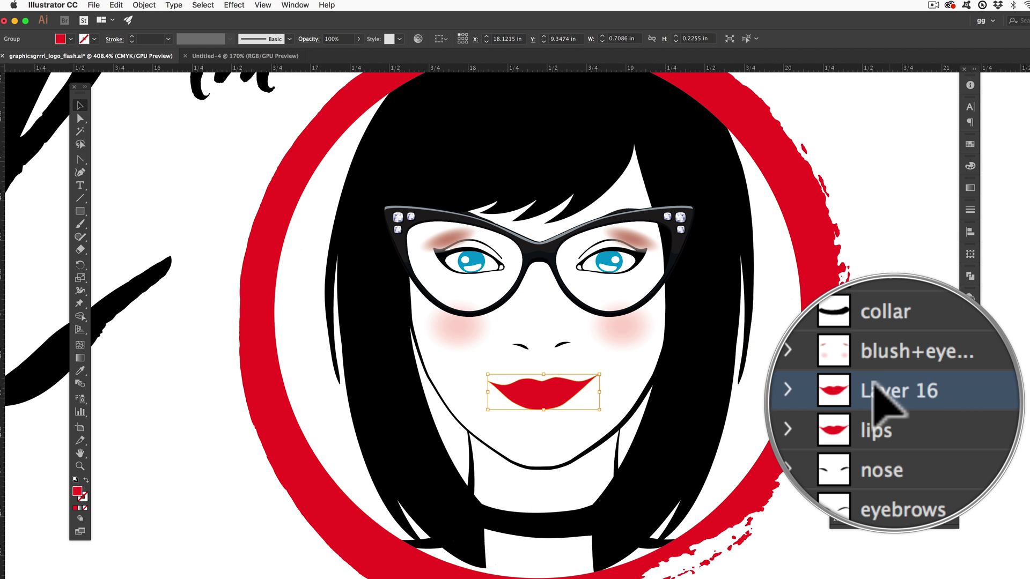
pyautogui.click(838, 398)
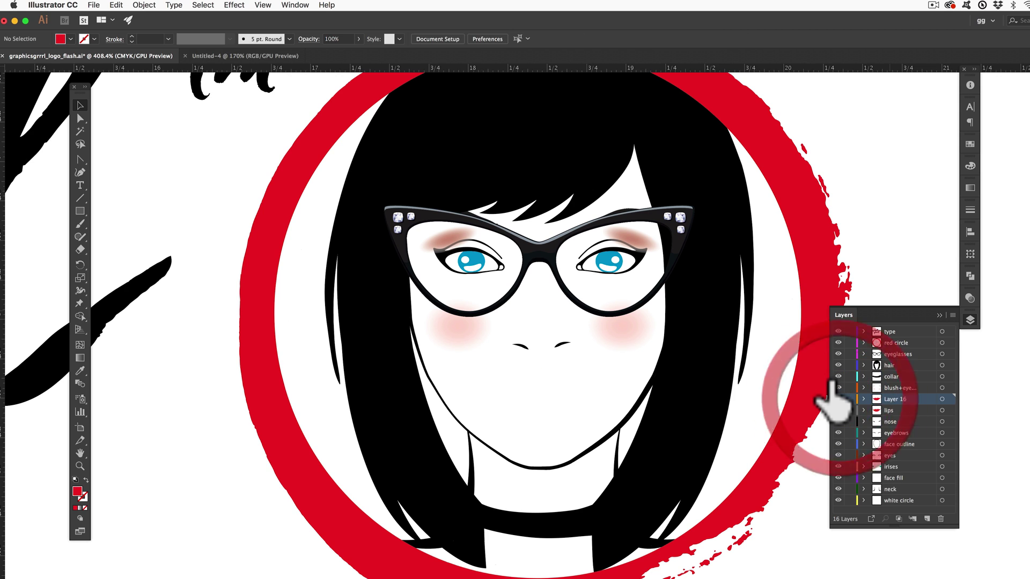
pyautogui.click(839, 399)
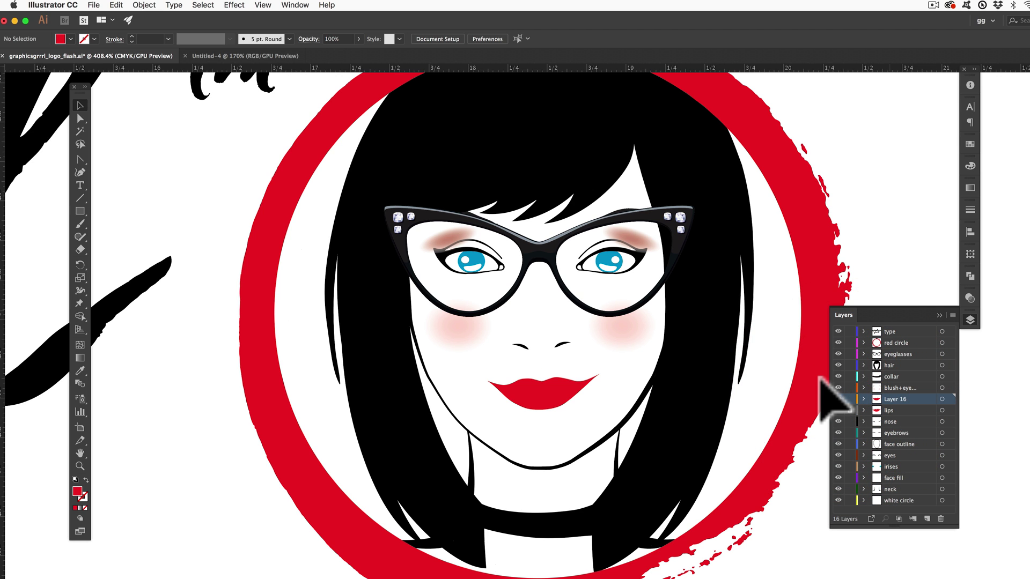
pyautogui.click(839, 399)
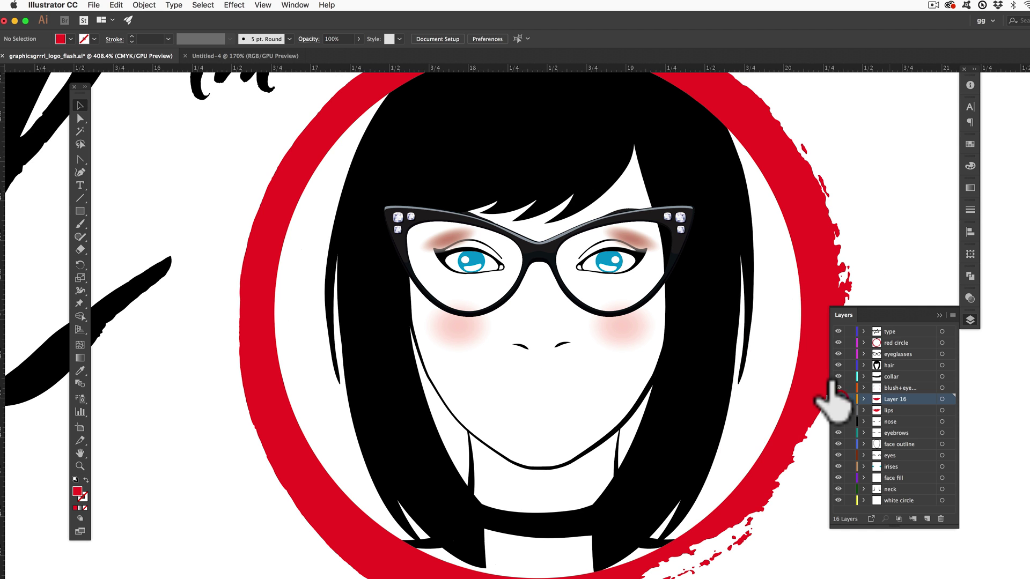
pyautogui.click(838, 399)
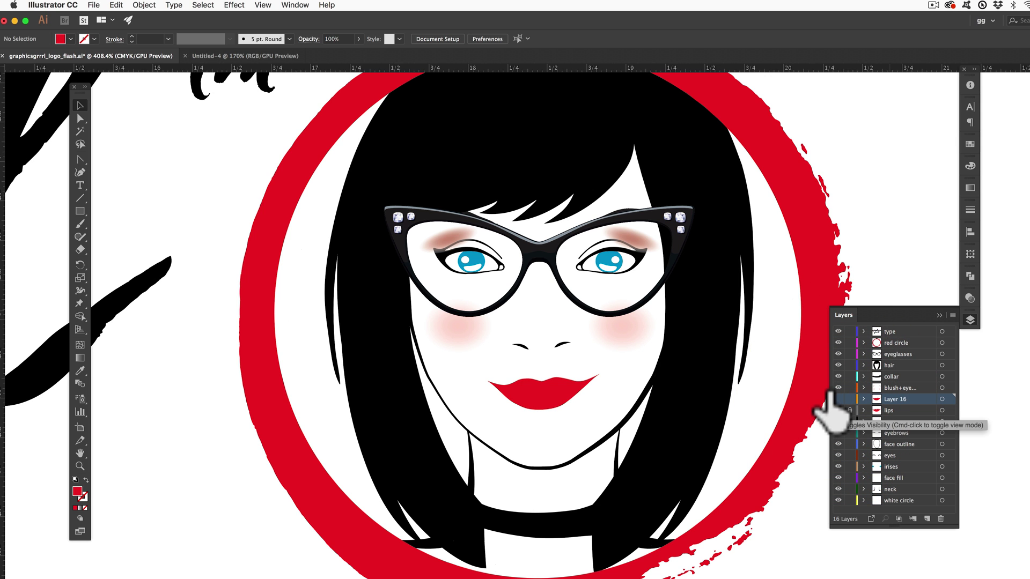
pyautogui.moveTo(838, 399); pyautogui.dragTo(832, 370)
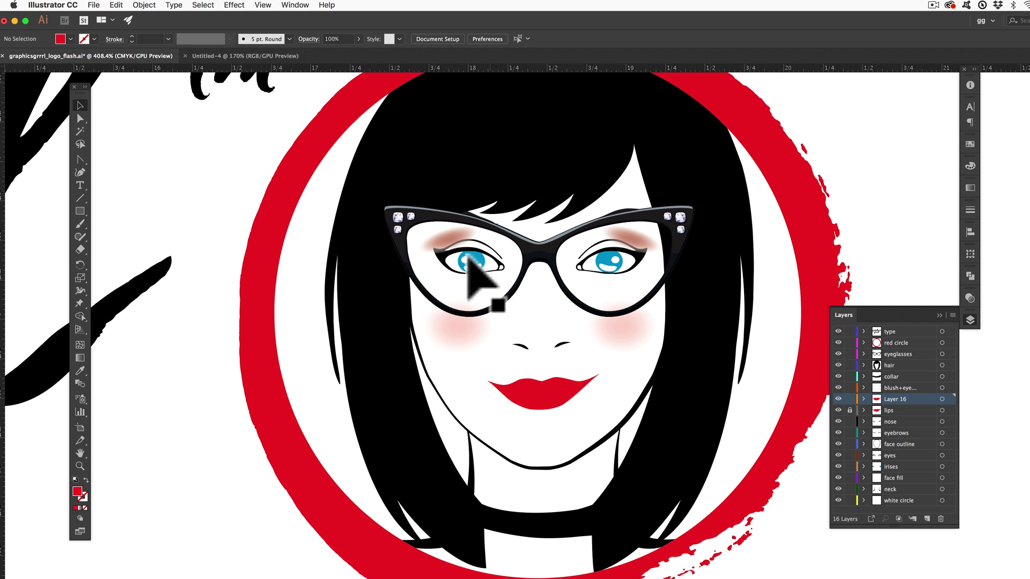
pyautogui.click(403, 407)
# - Copy the red circle, hide its layer, and paste it in front on the hair layer
pyautogui.press('super+minus')
pyautogui.click(539, 89)
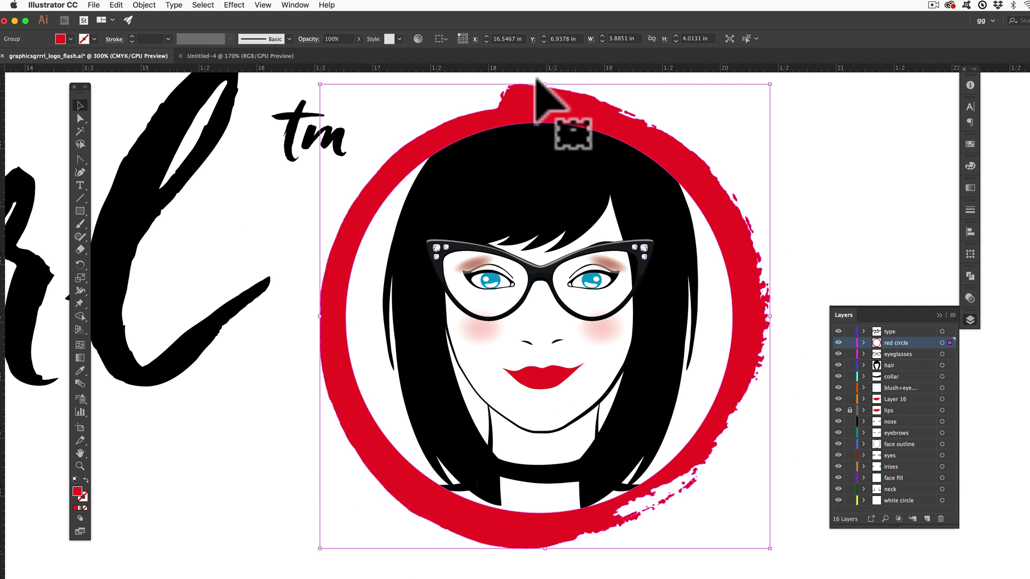
pyautogui.moveTo(536, 81); pyautogui.dragTo(764, 144)
pyautogui.press('Escape')
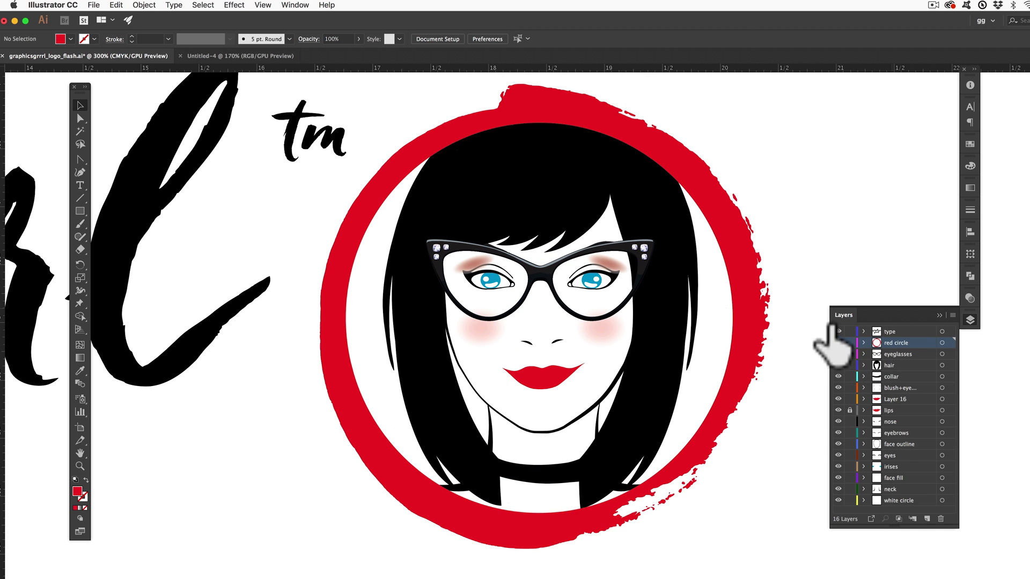
pyautogui.click(838, 342)
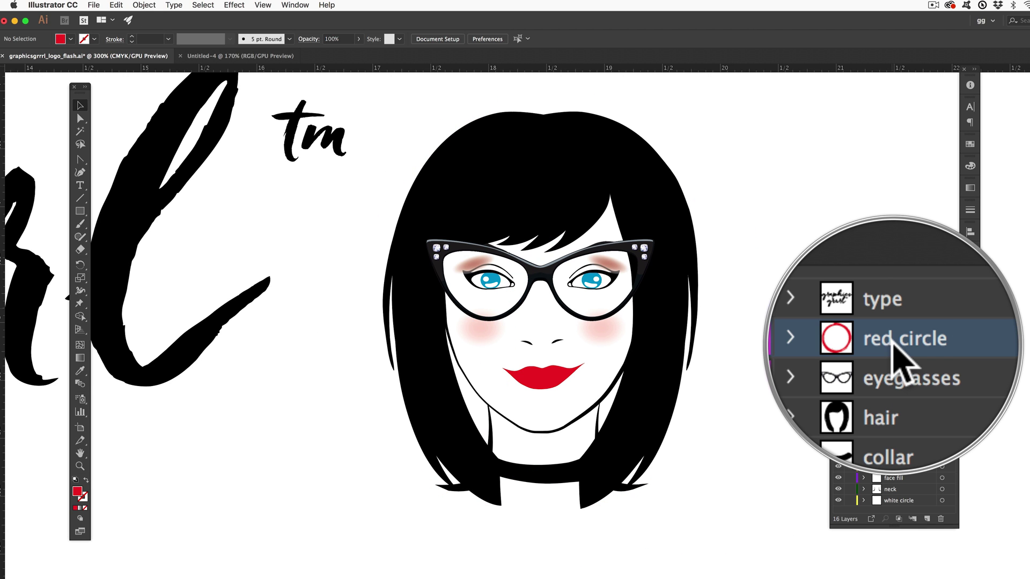
pyautogui.click(890, 366)
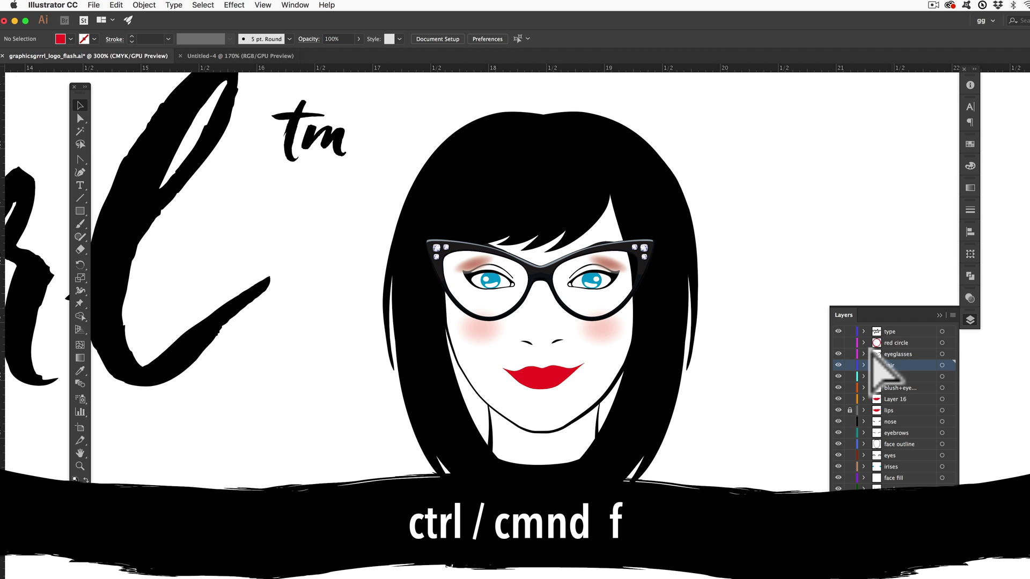
pyautogui.press('super+f')
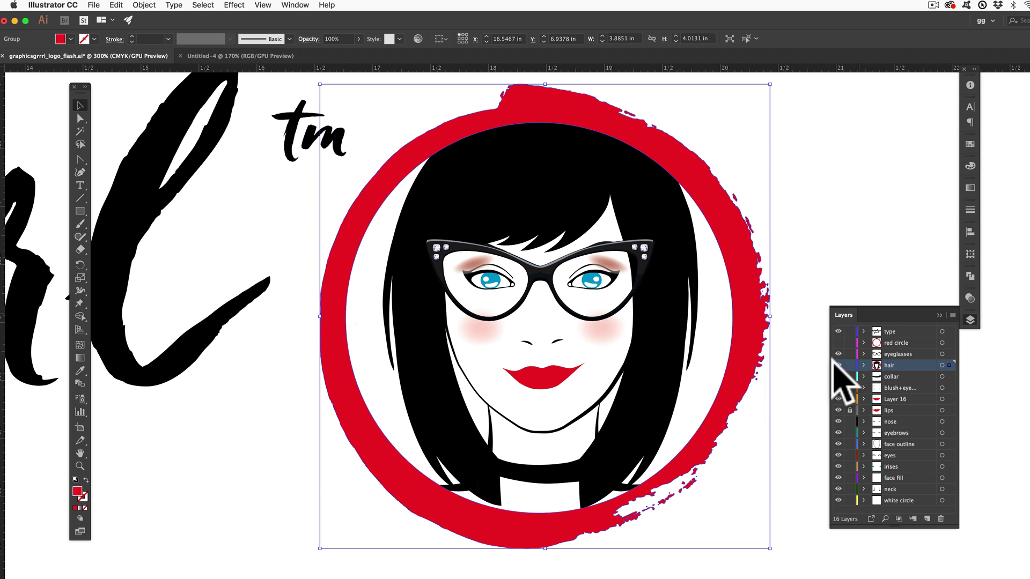
# - Toggle the hair layer's visibility to compare the pasted ring, leaving it hidden
pyautogui.click(838, 365)
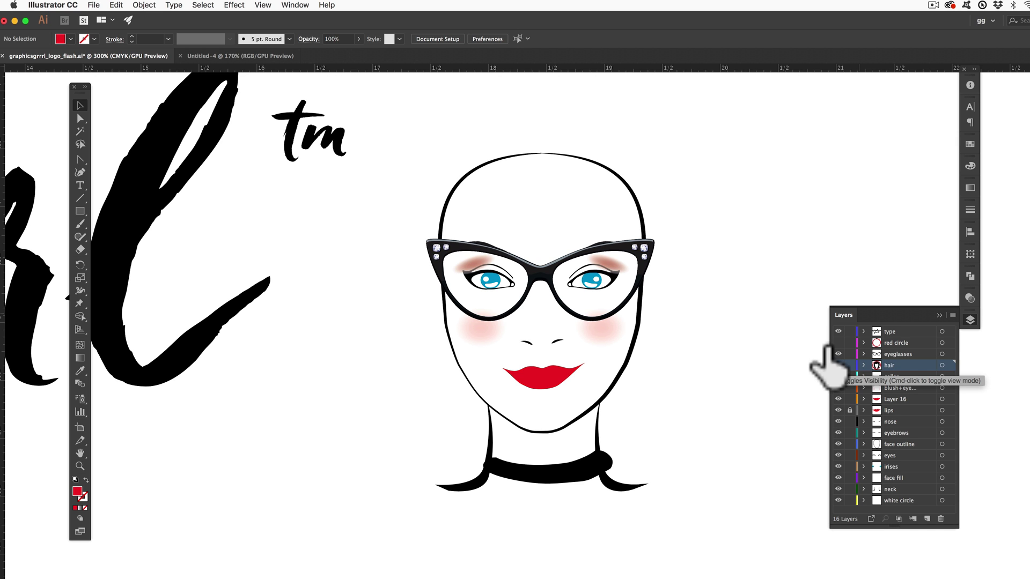
pyautogui.click(838, 365)
pyautogui.click(838, 366)
pyautogui.click(838, 365)
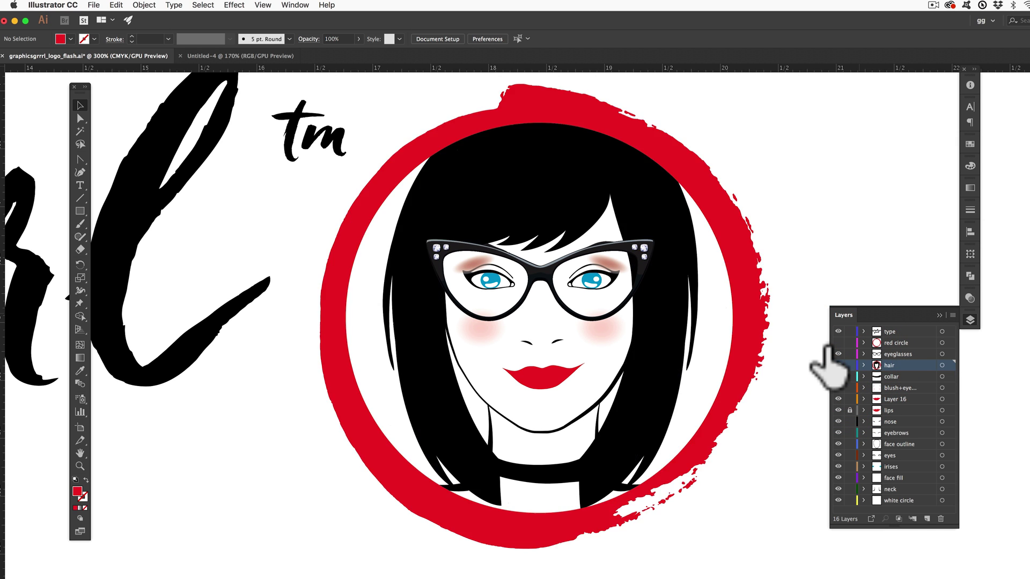
pyautogui.click(838, 365)
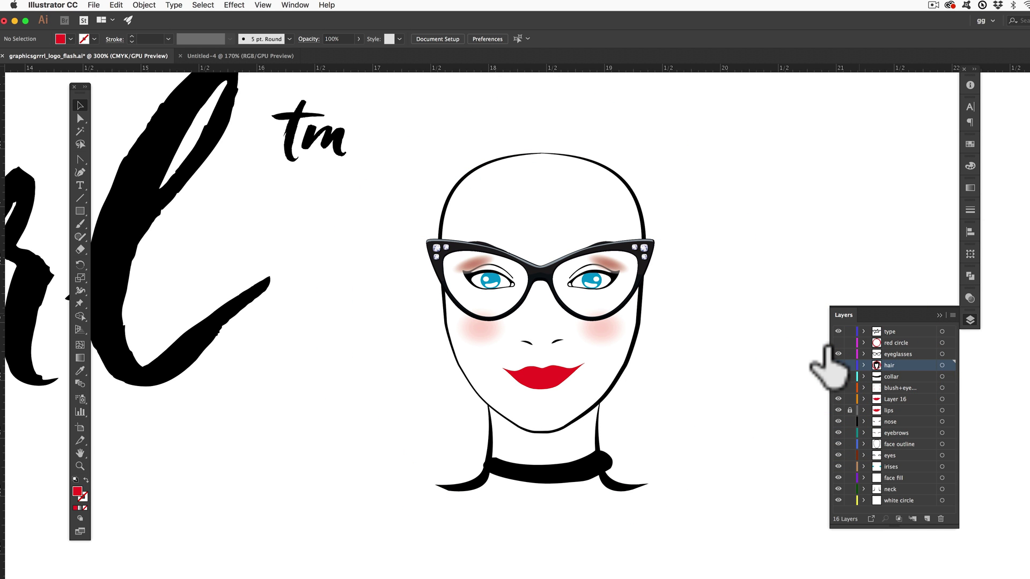